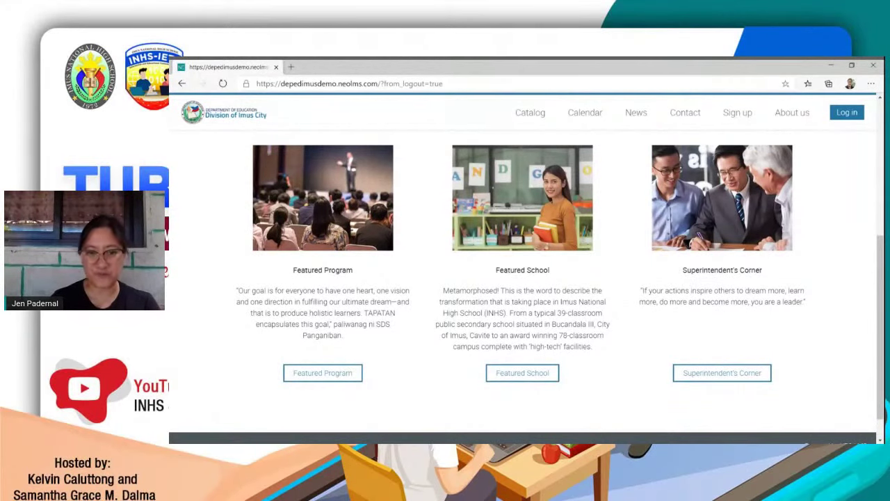
Open the TAPATAN featured program, Superintendent's Corner and INHS featured school articles in new tabs
{"action": "left_click", "coordinate": [324, 377]}
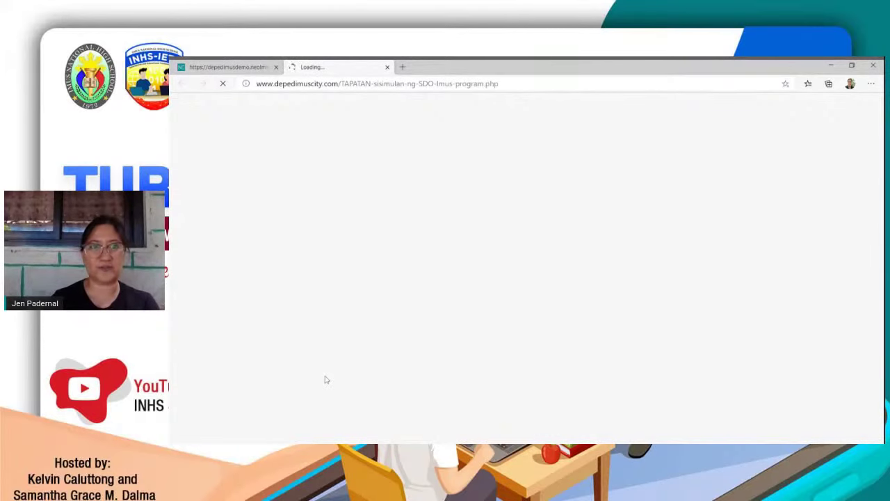
{"action": "left_click", "coordinate": [222, 68]}
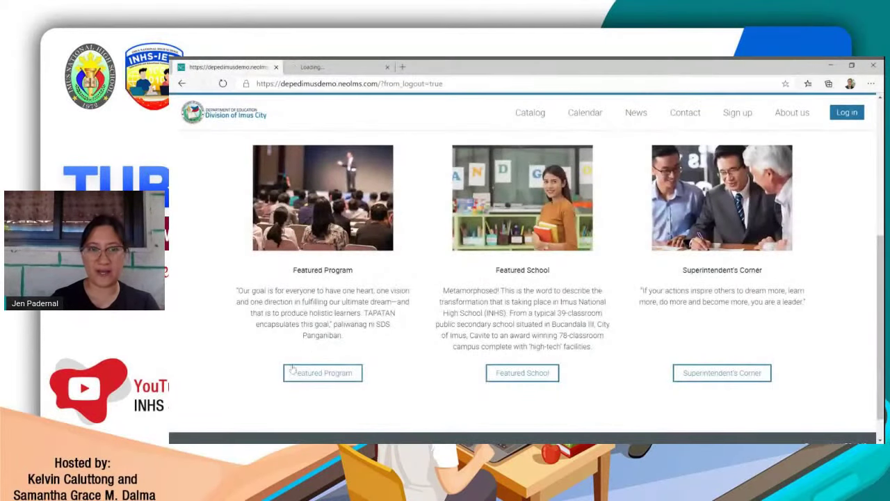
{"action": "left_click", "coordinate": [320, 67]}
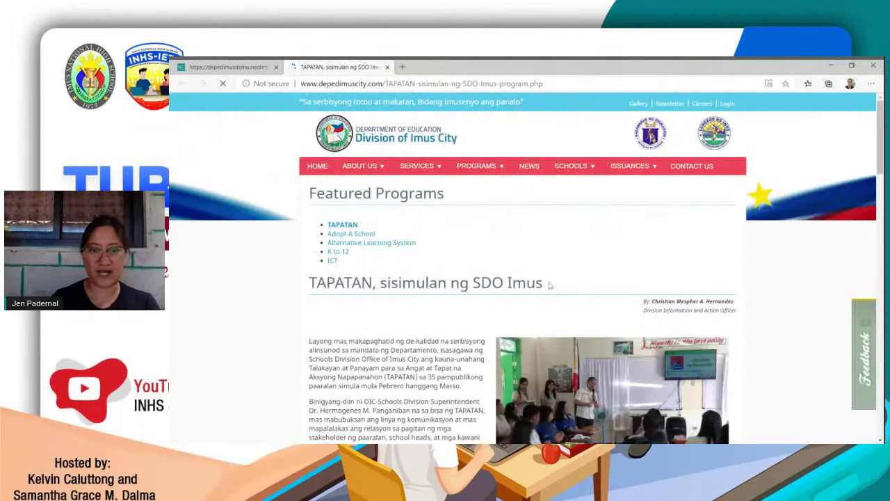
{"action": "left_click", "coordinate": [229, 67]}
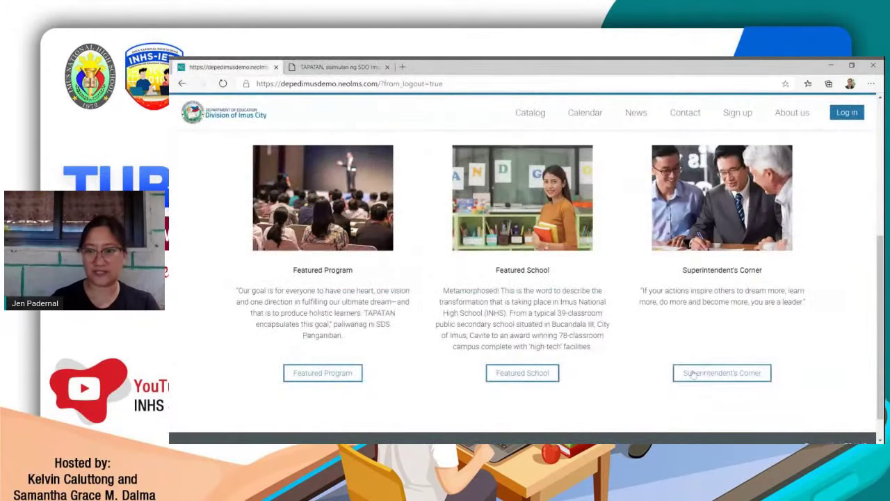
{"action": "left_click", "coordinate": [719, 373]}
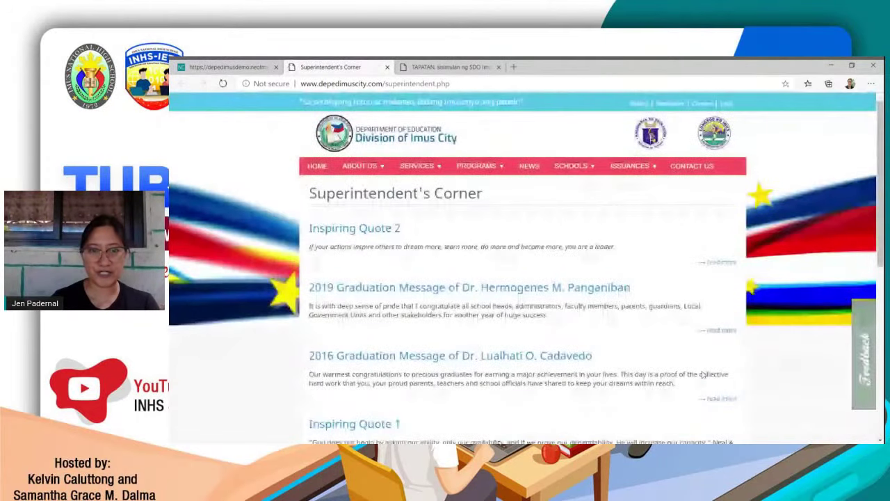
{"action": "left_click", "coordinate": [229, 68]}
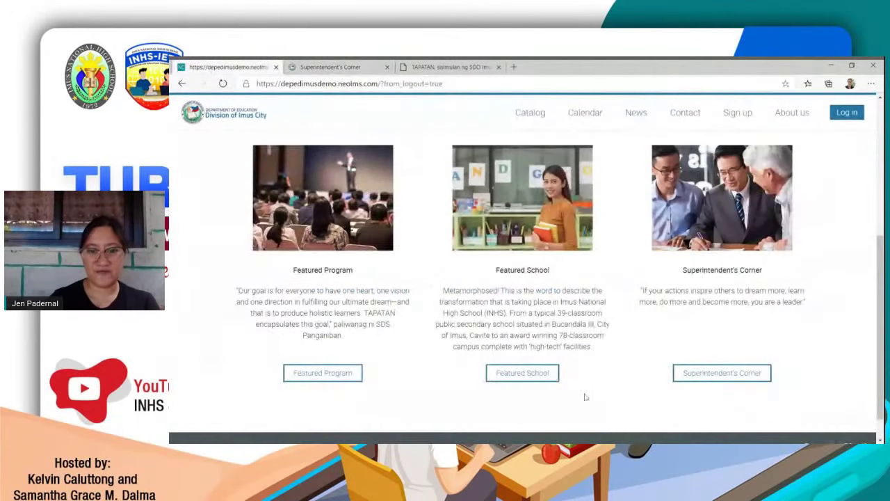
{"action": "left_click", "coordinate": [521, 373]}
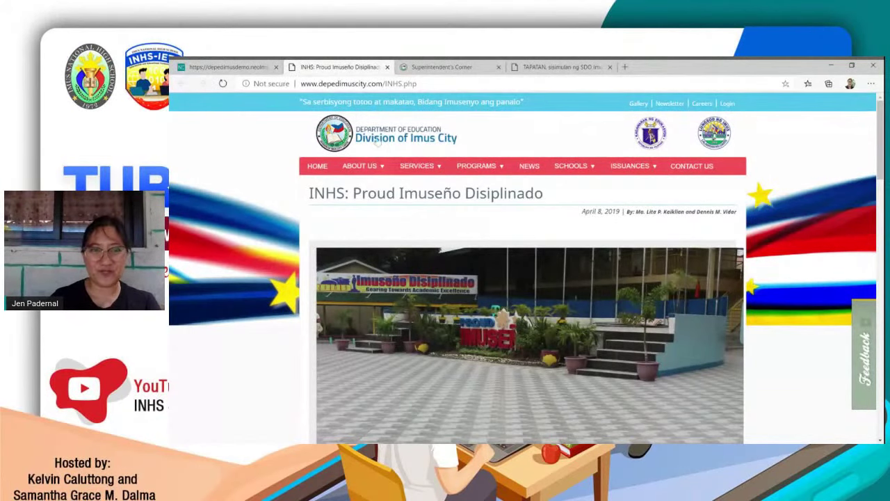
{"action": "left_click", "coordinate": [248, 68]}
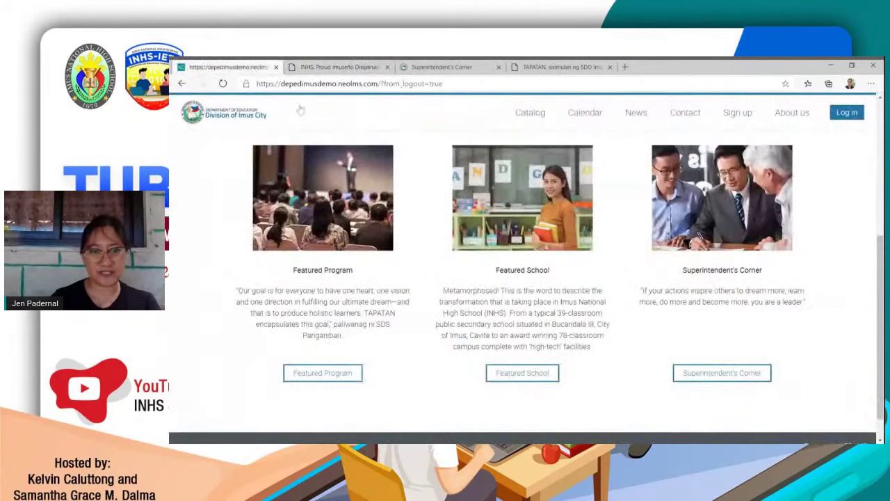
Close the three article tabs, leaving the public landing page scrolled back to the top
{"action": "left_click", "coordinate": [388, 67]}
{"action": "left_click", "coordinate": [369, 67]}
{"action": "left_click", "coordinate": [369, 67]}
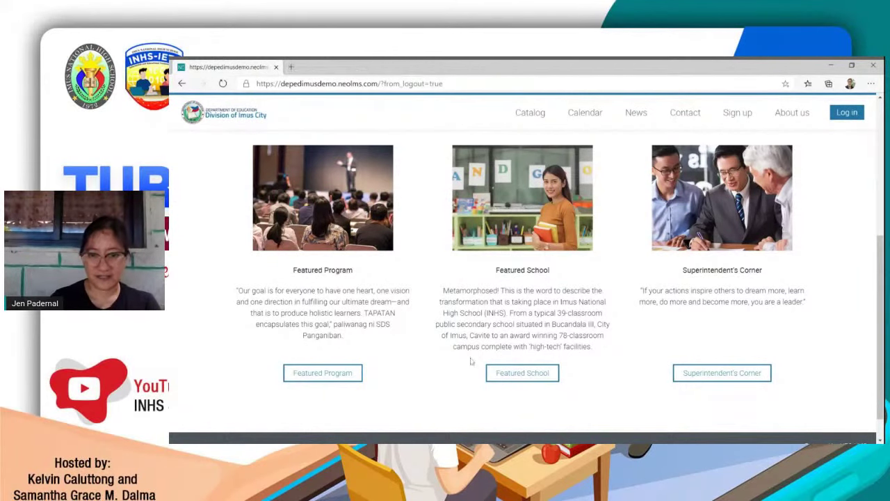
{"action": "scroll", "coordinate": [485, 341], "scroll_direction": "down", "scroll_amount": 1}
{"action": "scroll", "coordinate": [485, 341], "scroll_direction": "up", "scroll_amount": 2}
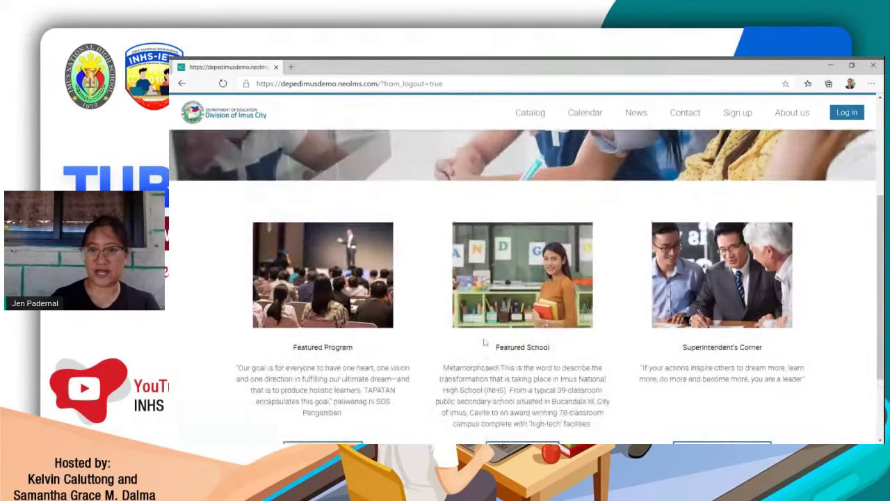
{"action": "scroll", "coordinate": [485, 341], "scroll_direction": "down", "scroll_amount": 2}
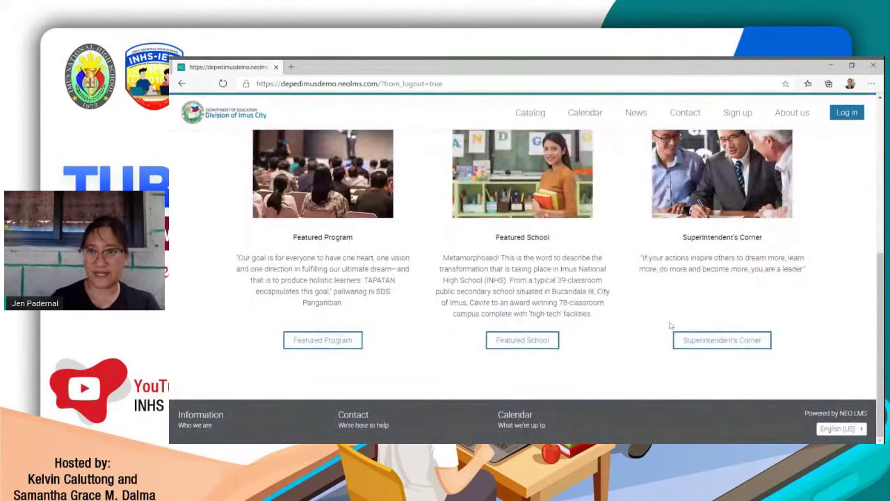
{"action": "scroll", "coordinate": [615, 357], "scroll_direction": "up", "scroll_amount": 5}
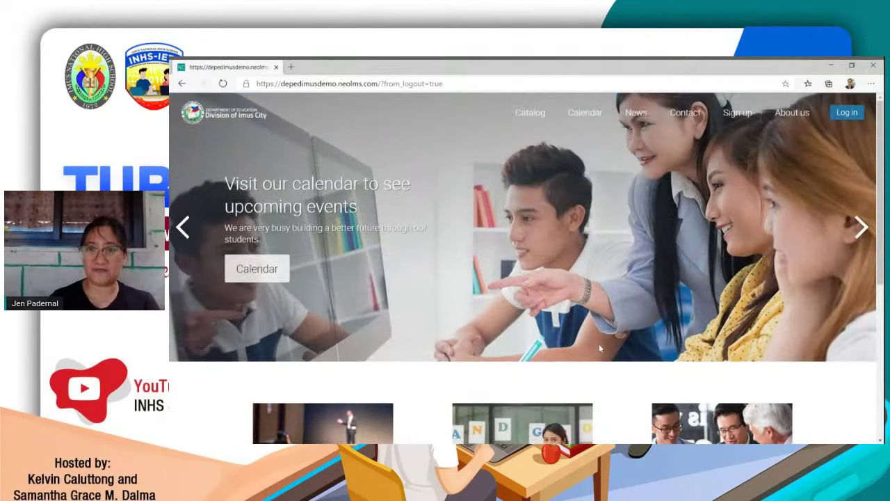
{"action": "left_click", "coordinate": [841, 114]}
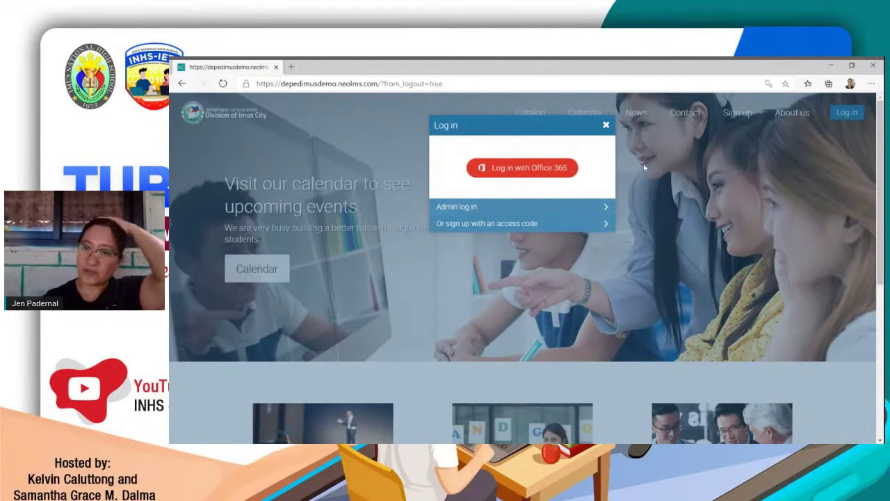
{"action": "left_click", "coordinate": [607, 125]}
{"action": "left_click", "coordinate": [846, 113]}
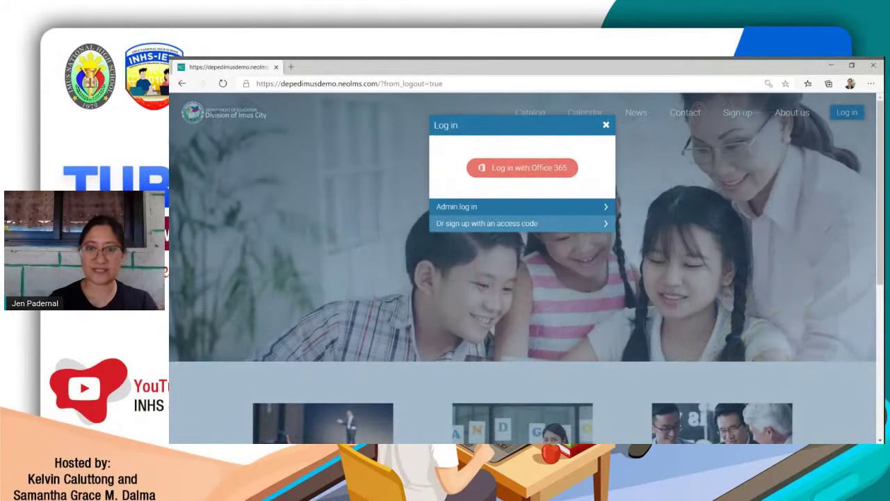
{"action": "left_click", "coordinate": [461, 207]}
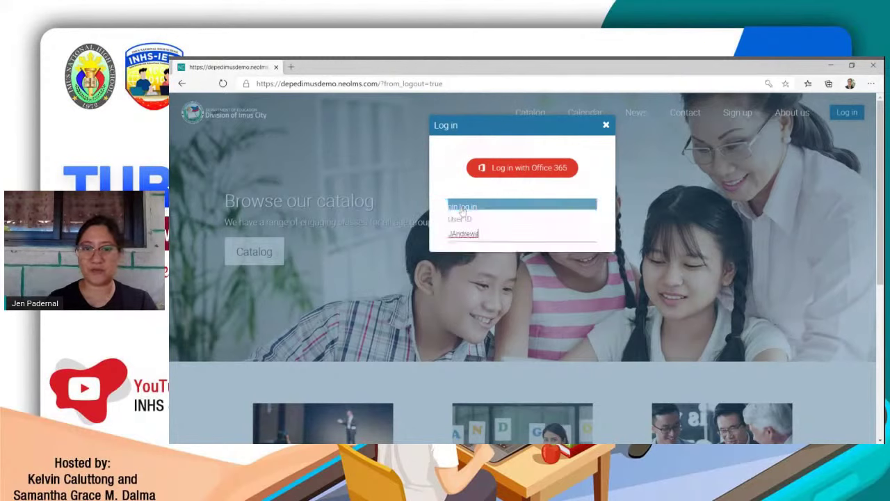
{"action": "left_click", "coordinate": [532, 253]}
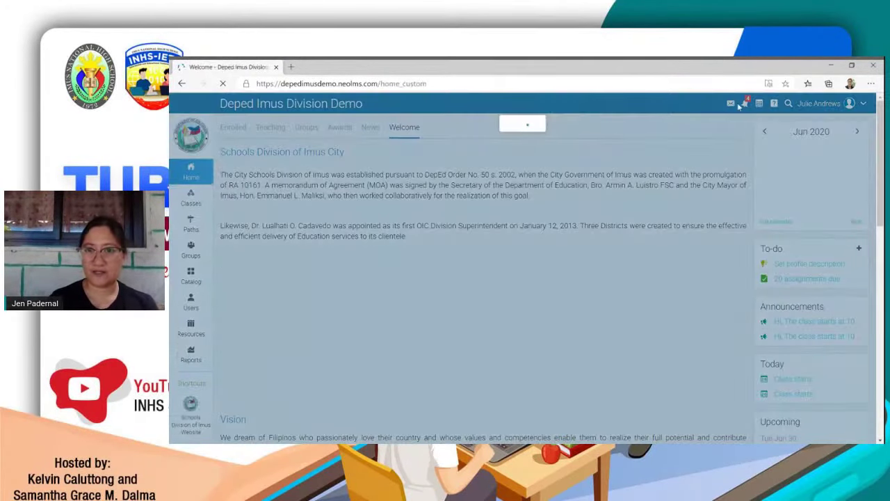
{"action": "left_click", "coordinate": [606, 286]}
{"action": "left_click", "coordinate": [864, 104]}
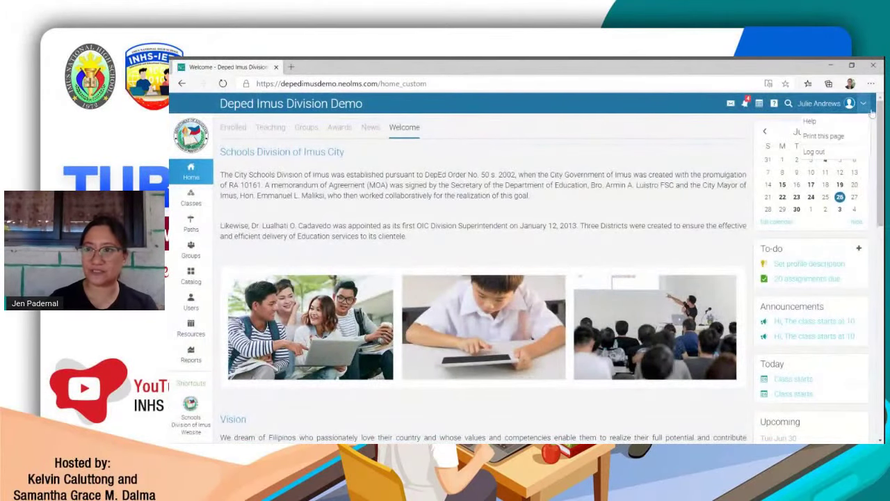
{"action": "left_click", "coordinate": [813, 154]}
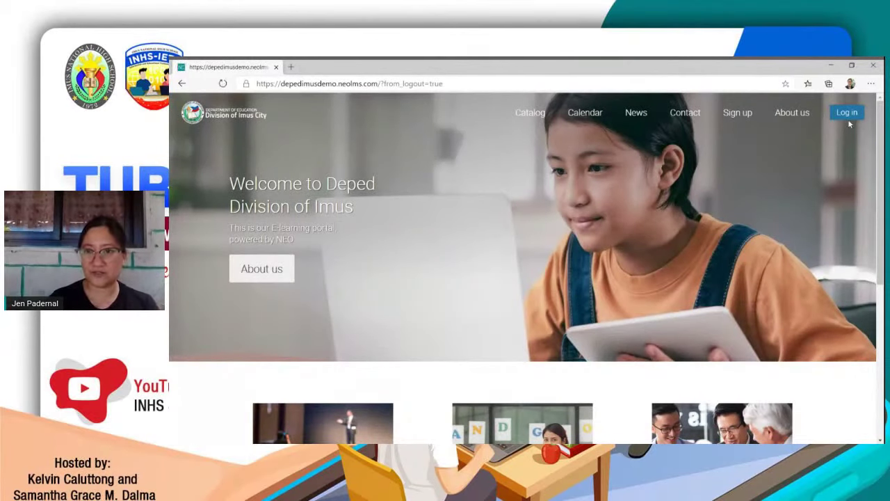
Sign in again, replacing the user ID with the support admin account's ID
{"action": "left_click", "coordinate": [847, 113]}
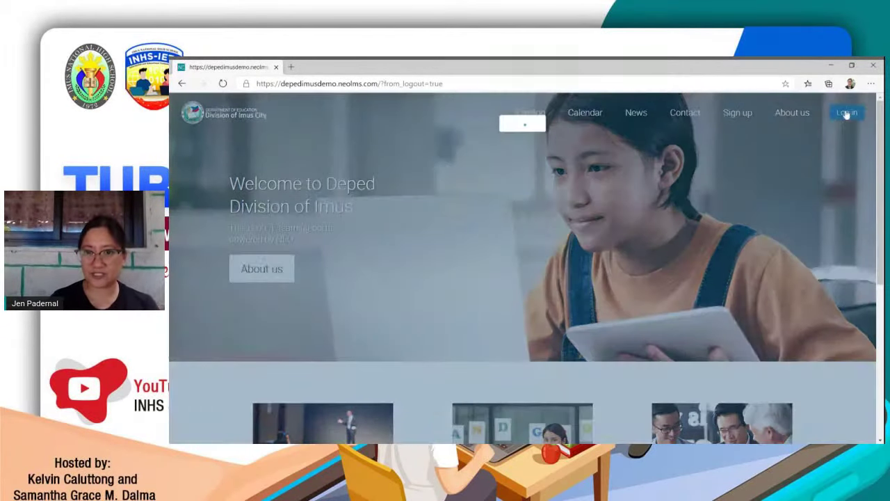
{"action": "key", "text": "ctrl+a"}
{"action": "type", "text": "cypnersupport"}
{"action": "left_click", "coordinate": [500, 251]}
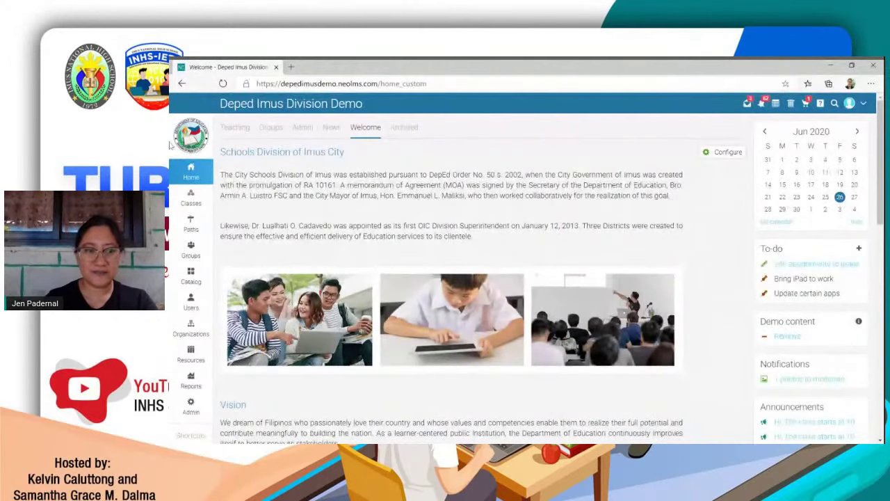
Disable Office 365 single sign-on on the Single sign-on admin page and confirm
{"action": "mouse_move", "coordinate": [182, 410]}
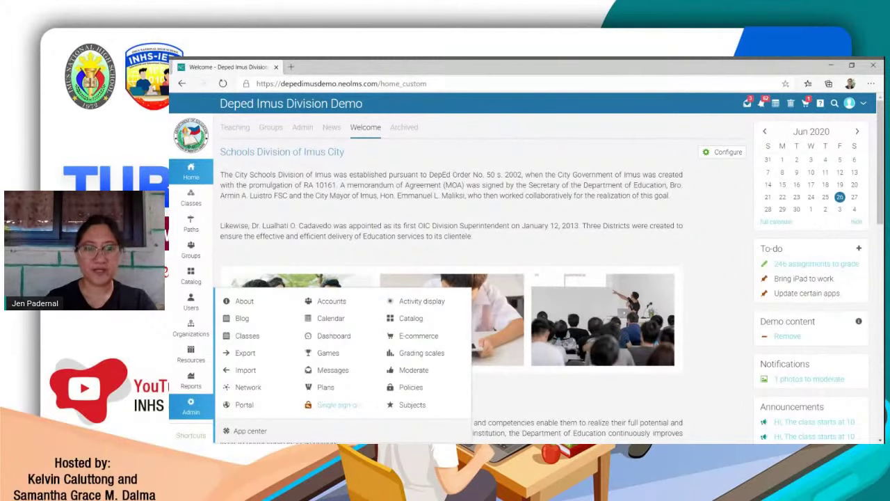
{"action": "left_click", "coordinate": [338, 407]}
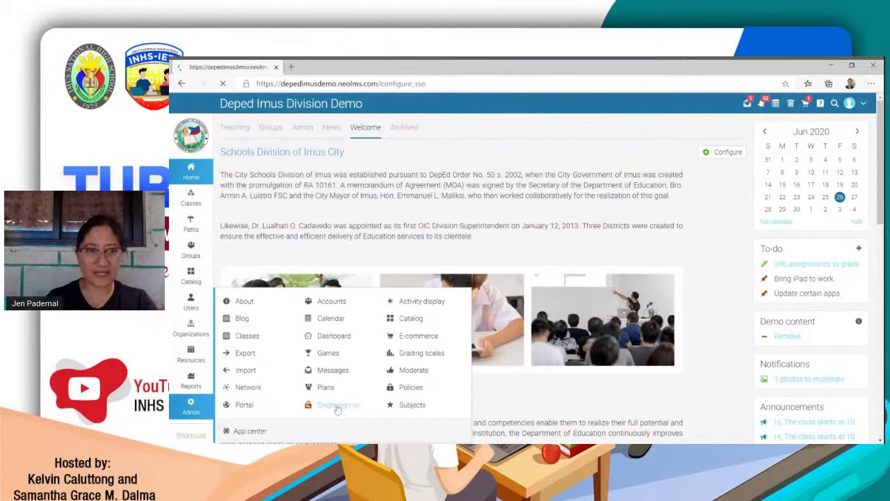
{"action": "left_click", "coordinate": [285, 132]}
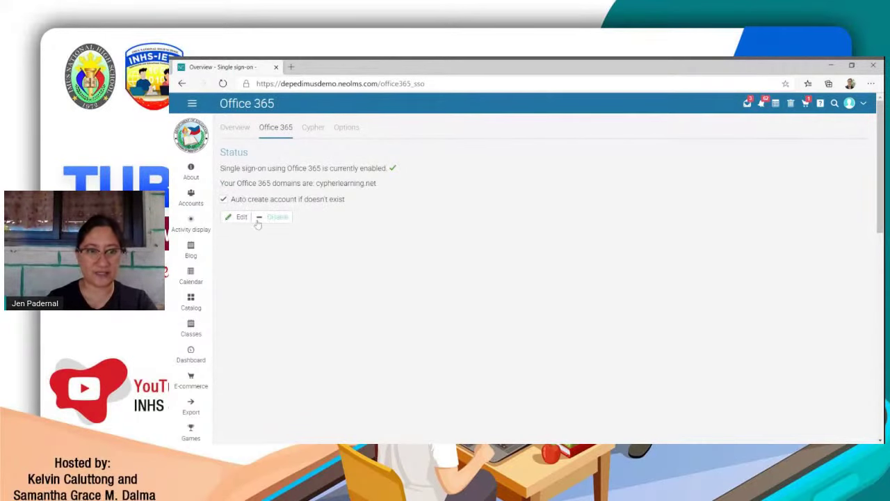
{"action": "left_click", "coordinate": [271, 217]}
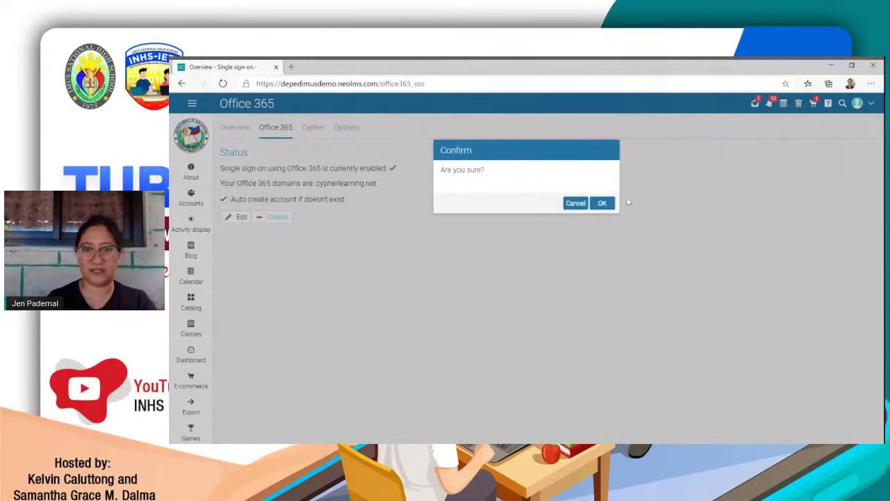
{"action": "left_click", "coordinate": [603, 203]}
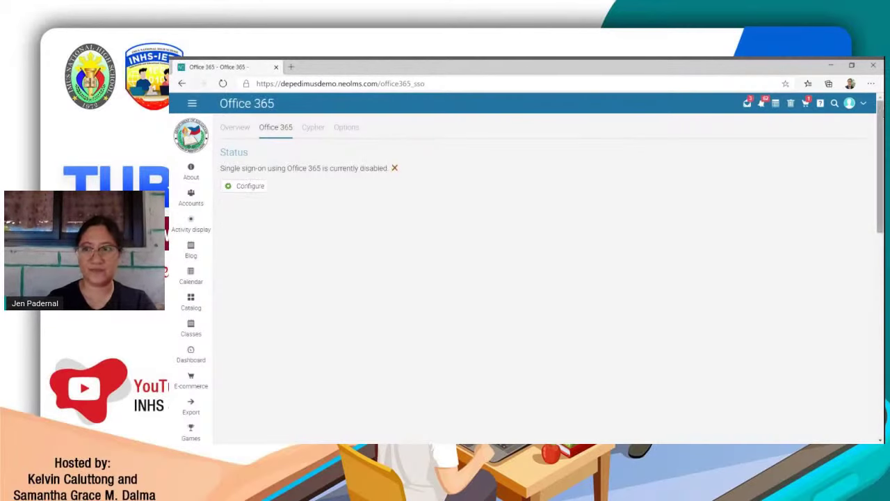
Log out of the admin account and bring up the log-in form
{"action": "left_click", "coordinate": [863, 103]}
{"action": "left_click", "coordinate": [828, 155]}
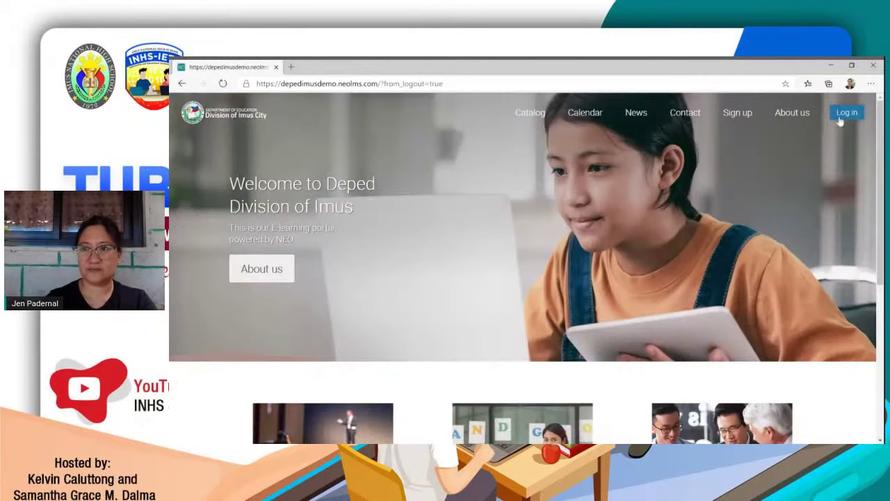
{"action": "left_click", "coordinate": [844, 112]}
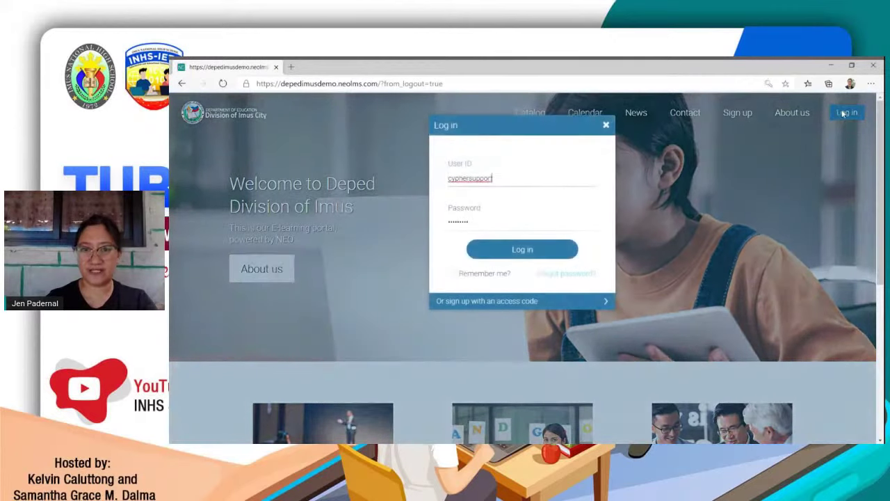
Log in with the teacher's user ID, dismiss the welcome message and view the Teaching dashboard
{"action": "double_click", "coordinate": [470, 179]}
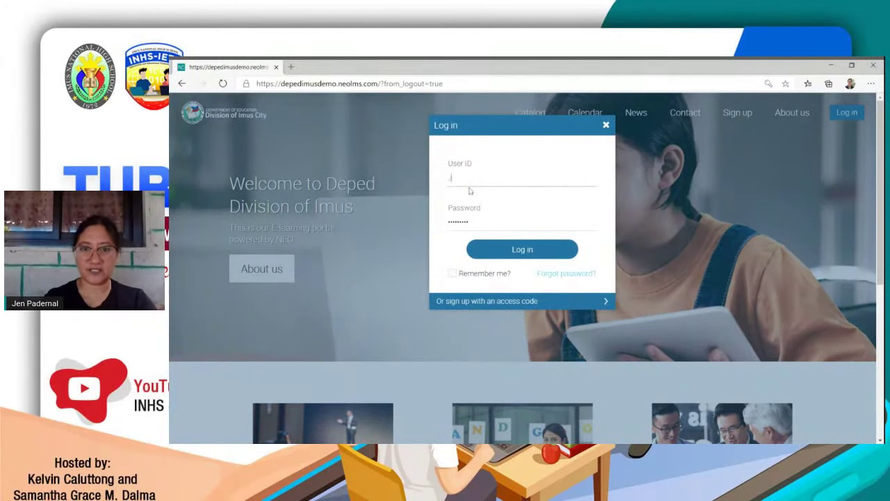
{"action": "left_click", "coordinate": [501, 251]}
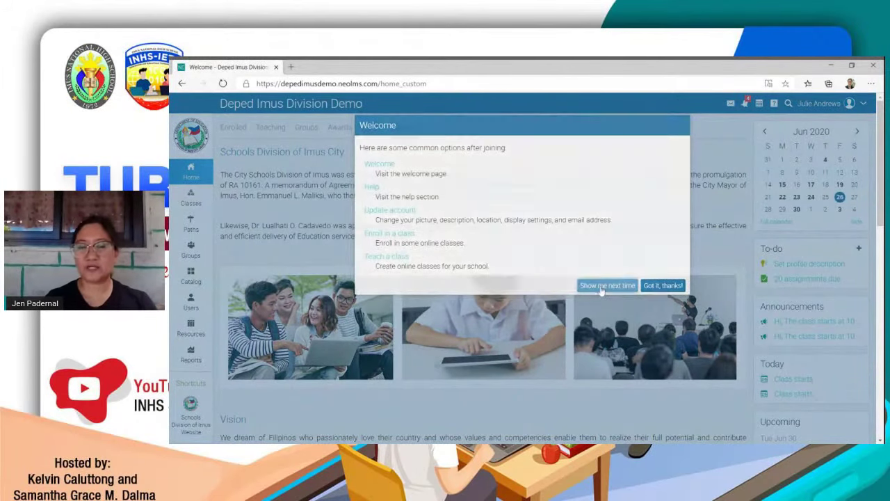
{"action": "left_click", "coordinate": [603, 286]}
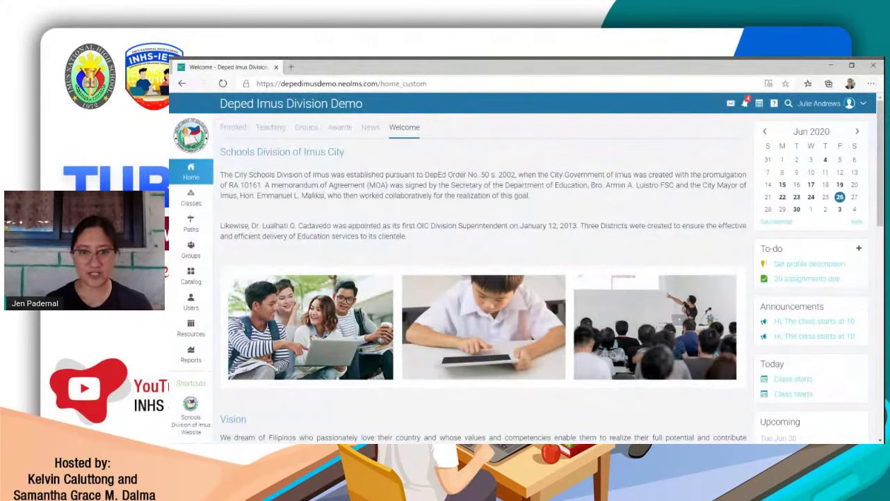
{"action": "left_click", "coordinate": [273, 130]}
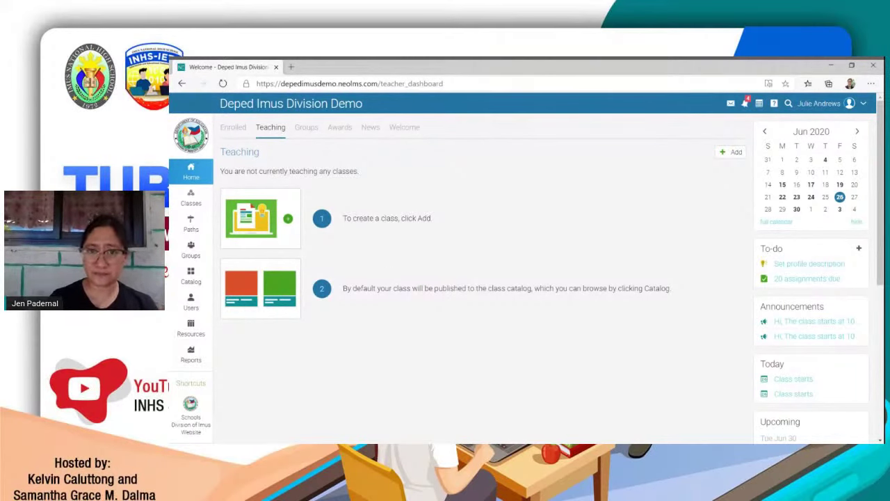
Browse the Welcome page's Vision, Mission and Mandate, then open the June 22, 2020 calendar week
{"action": "left_click", "coordinate": [413, 131]}
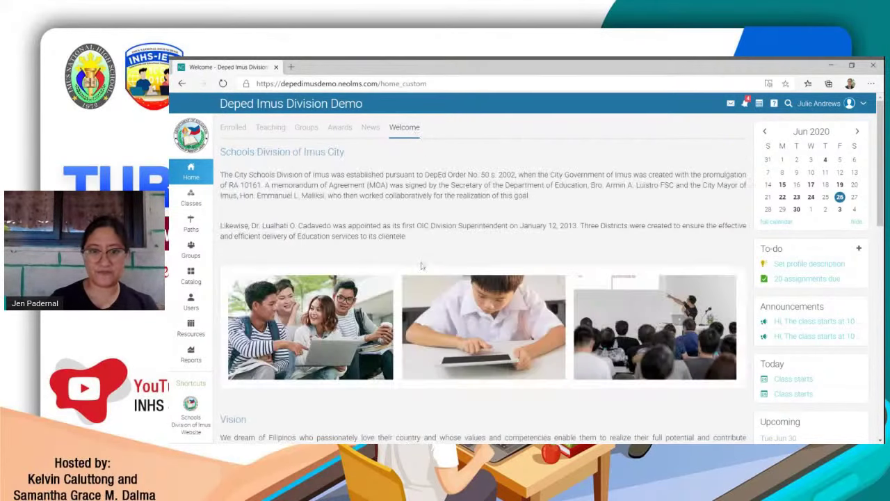
{"action": "scroll", "coordinate": [421, 265], "scroll_direction": "down", "scroll_amount": 3}
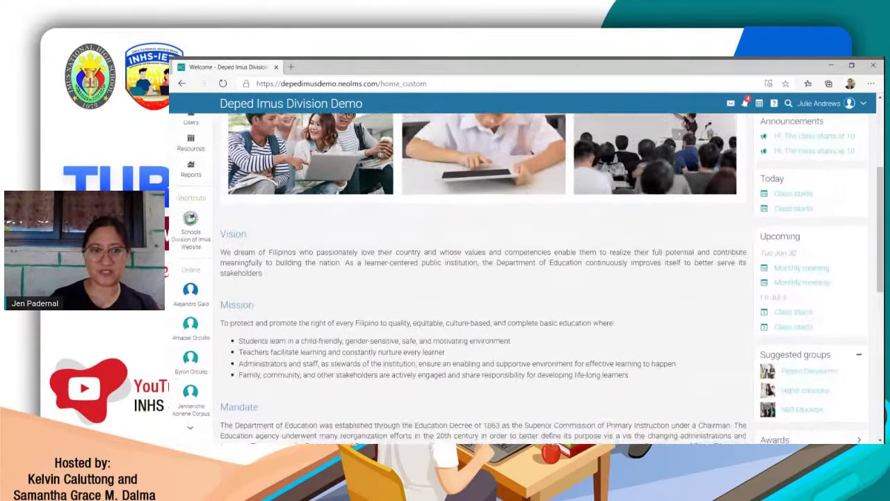
{"action": "scroll", "coordinate": [483, 278], "scroll_direction": "down", "scroll_amount": 1}
{"action": "scroll", "coordinate": [420, 268], "scroll_direction": "down", "scroll_amount": 4}
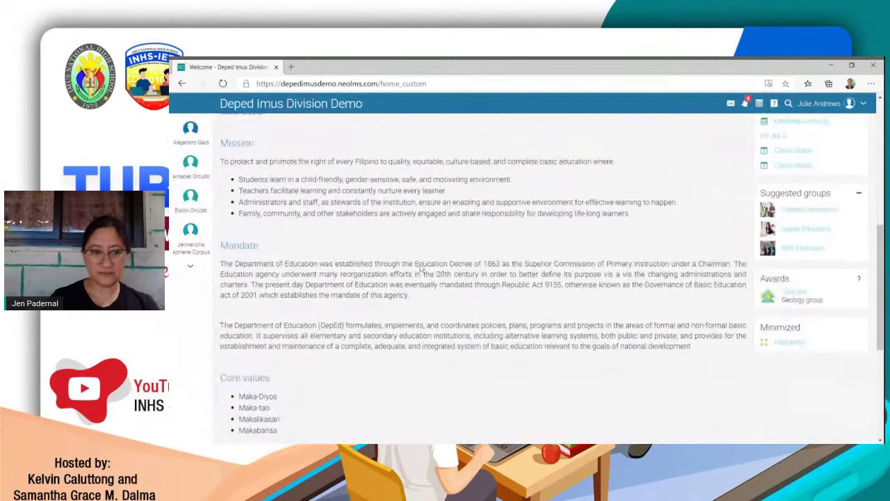
{"action": "scroll", "coordinate": [421, 268], "scroll_direction": "up", "scroll_amount": 10}
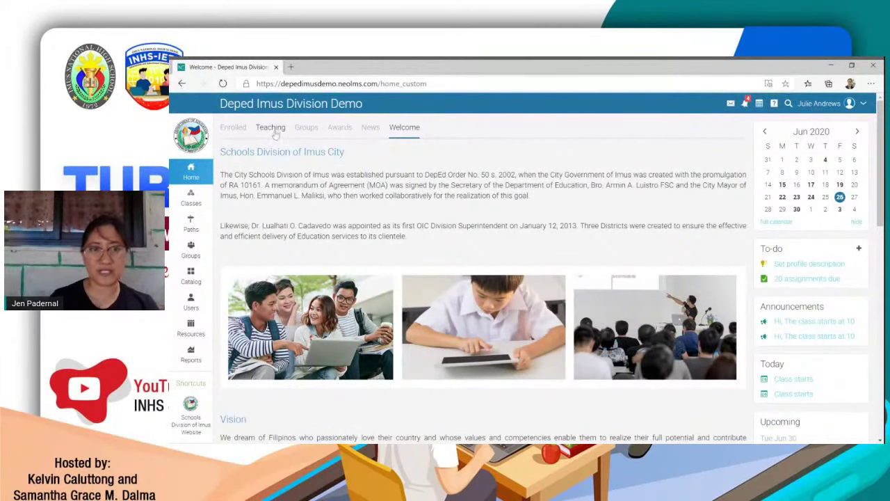
{"action": "left_click", "coordinate": [271, 127]}
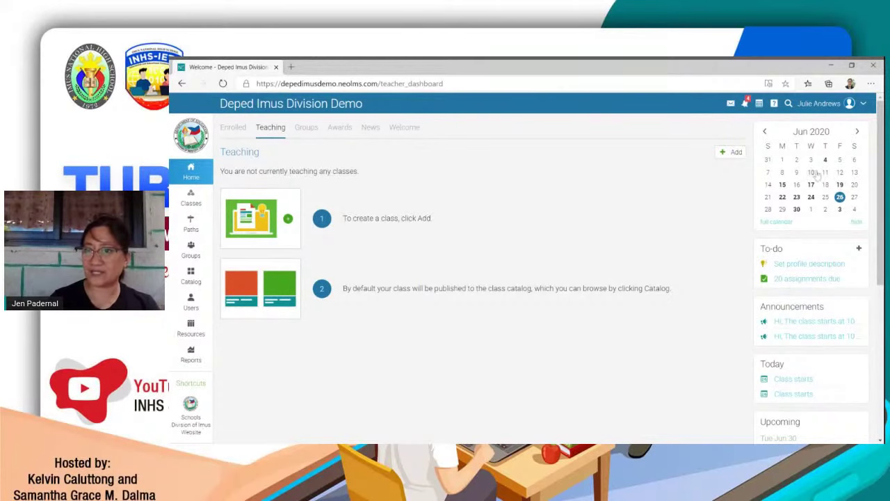
{"action": "left_click", "coordinate": [783, 199]}
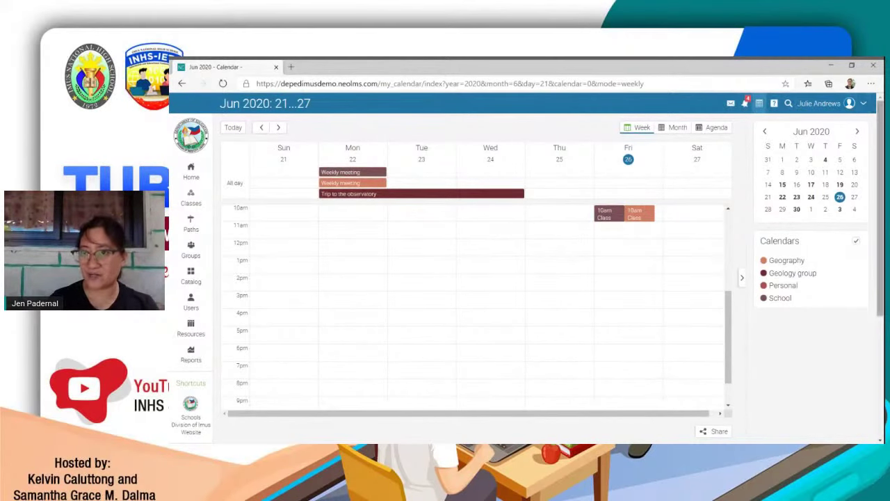
Open the teacher's own profile page from the user name at the top right
{"action": "left_click", "coordinate": [813, 106]}
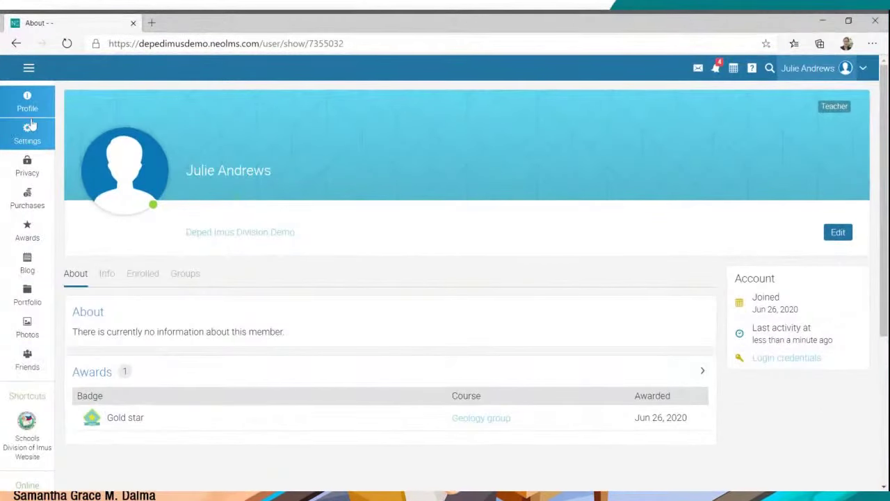
Open account Settings from the profile sidebar and scroll through its Display, Social media, Integrations and Miscellaneous options
{"action": "left_click", "coordinate": [27, 139]}
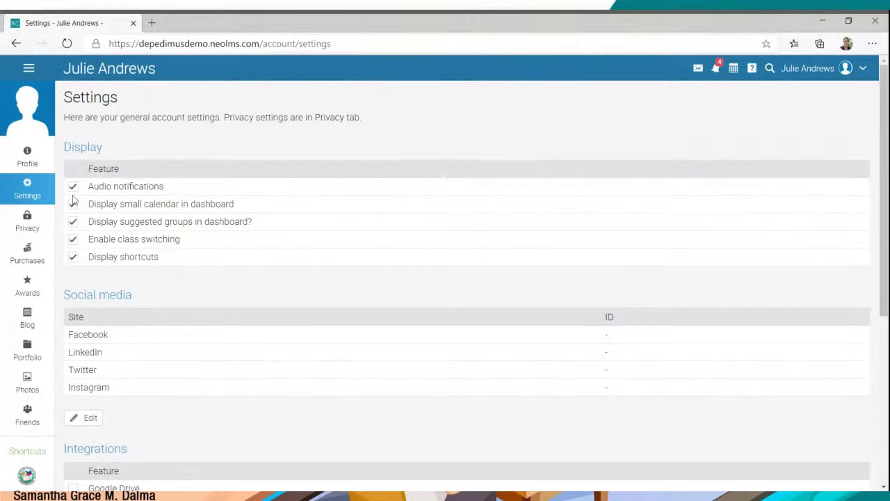
{"action": "scroll", "coordinate": [188, 318], "scroll_direction": "down", "scroll_amount": 3}
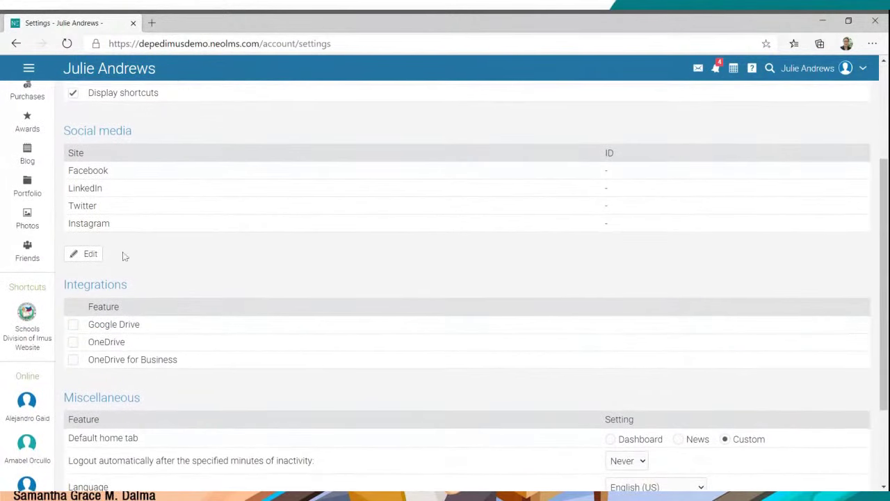
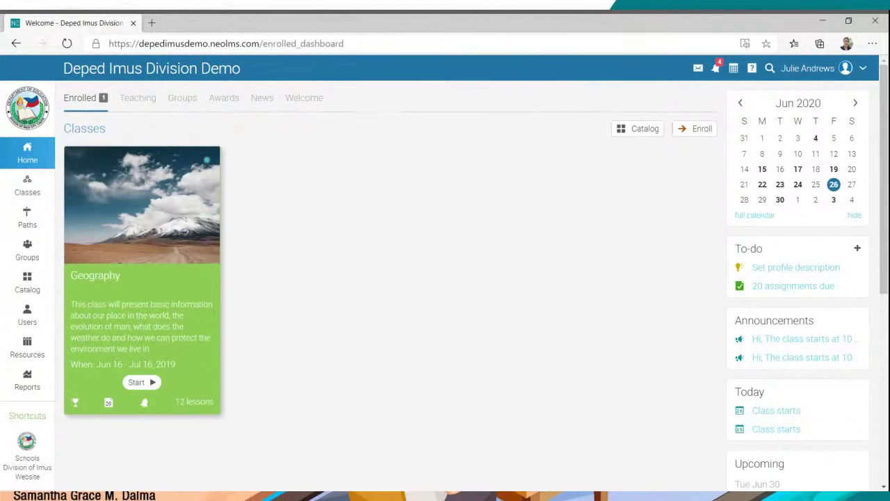
Start the Geography class and browse its lesson cards from Introduction through Environment
{"action": "left_click", "coordinate": [132, 385]}
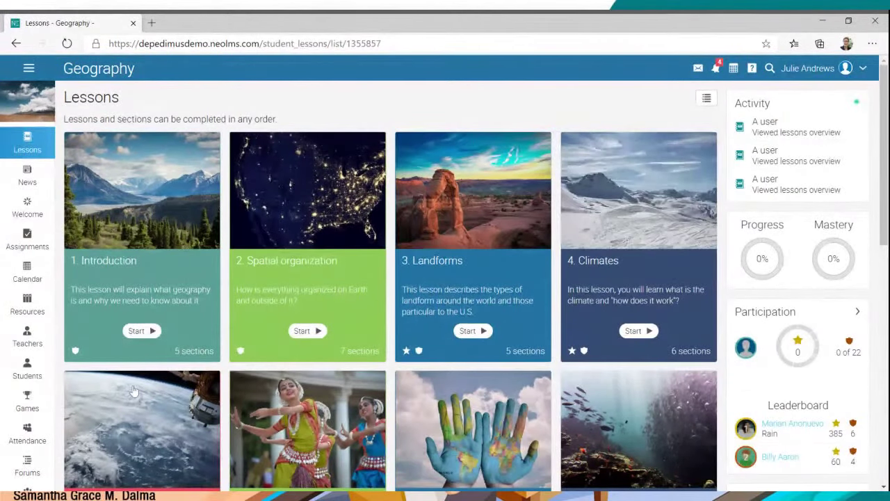
{"action": "scroll", "coordinate": [139, 391], "scroll_direction": "down", "scroll_amount": 1}
{"action": "scroll", "coordinate": [167, 389], "scroll_direction": "up", "scroll_amount": 1}
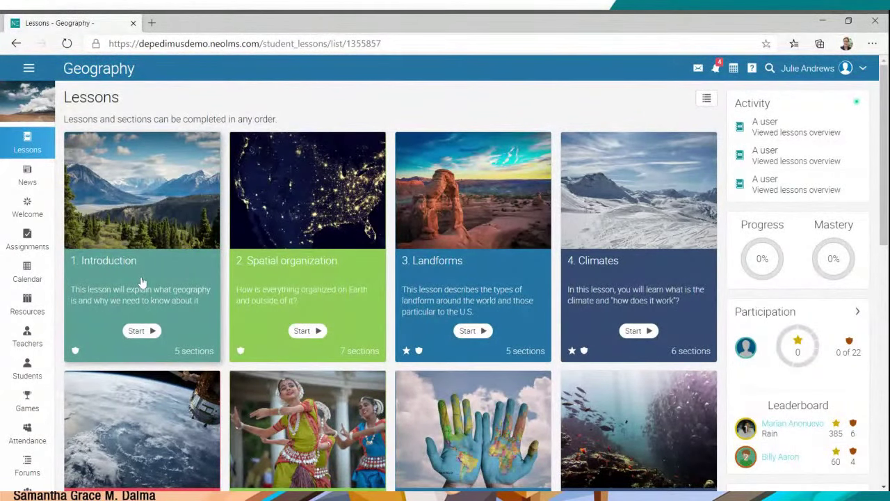
{"action": "scroll", "coordinate": [141, 282], "scroll_direction": "down", "scroll_amount": 1}
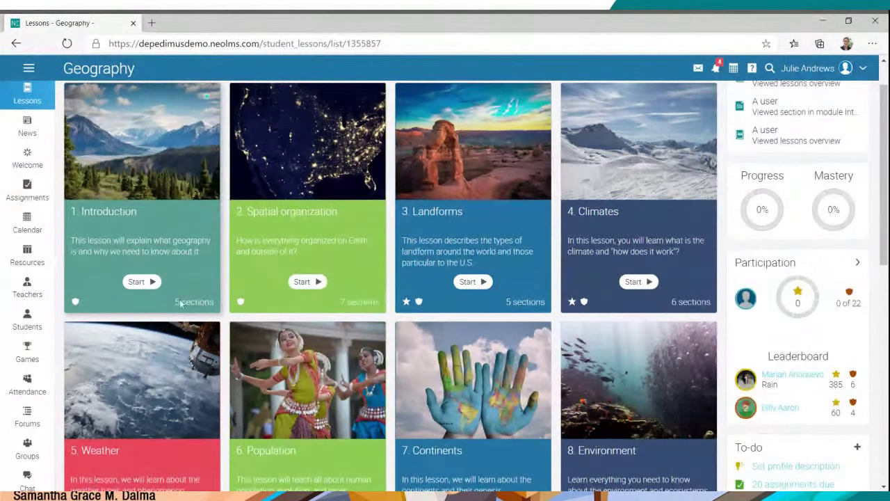
{"action": "scroll", "coordinate": [172, 304], "scroll_direction": "up", "scroll_amount": 2}
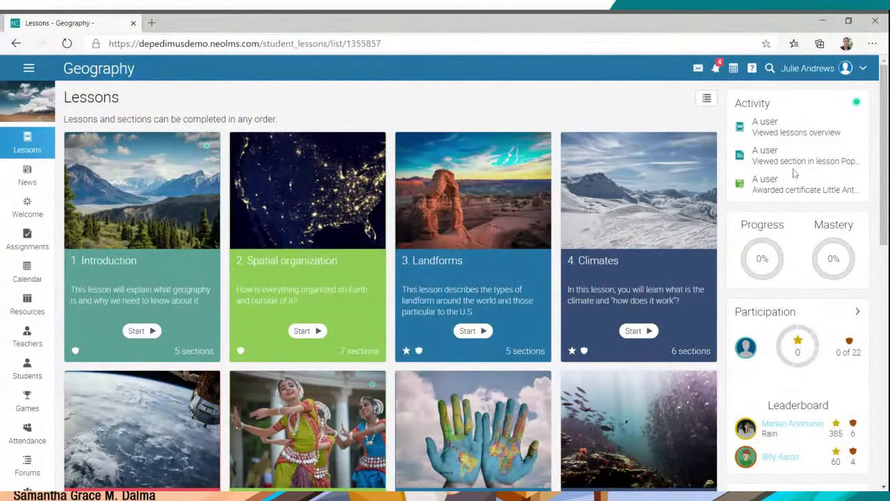
{"action": "scroll", "coordinate": [798, 167], "scroll_direction": "down", "scroll_amount": 1}
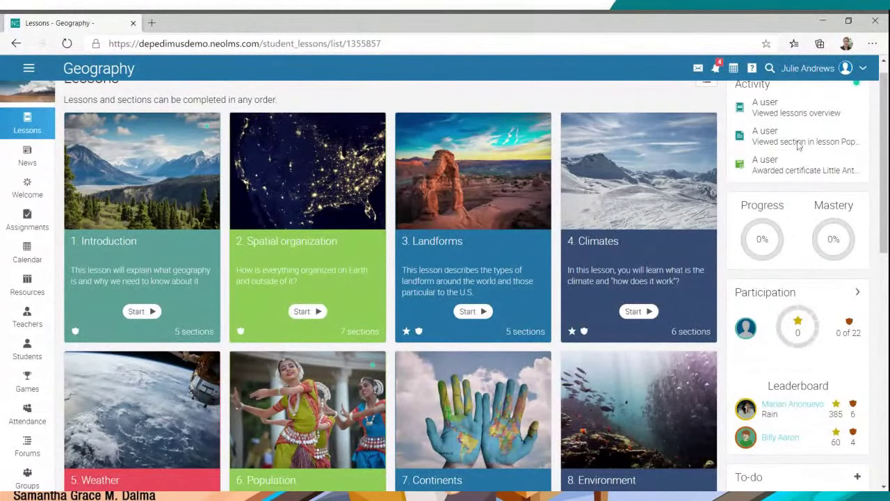
{"action": "scroll", "coordinate": [783, 168], "scroll_direction": "up", "scroll_amount": 1}
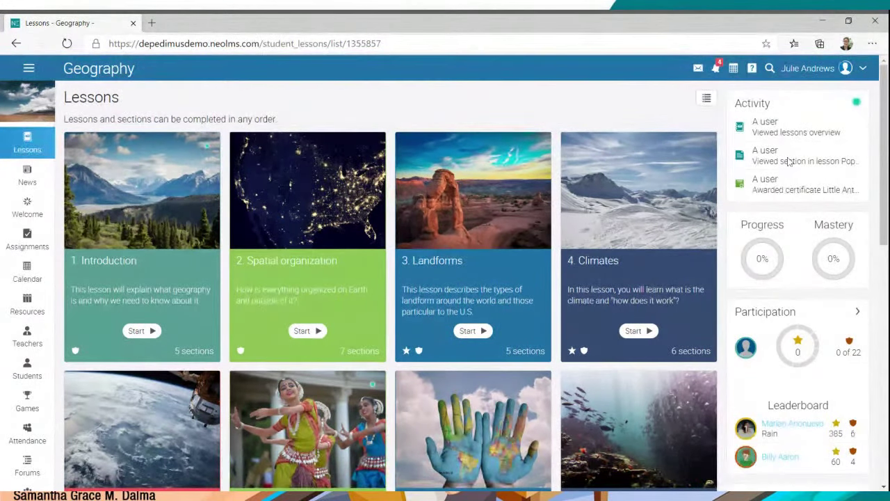
Log out, sign back in under another user ID, and open the Geography class lessons
{"action": "left_click", "coordinate": [864, 69]}
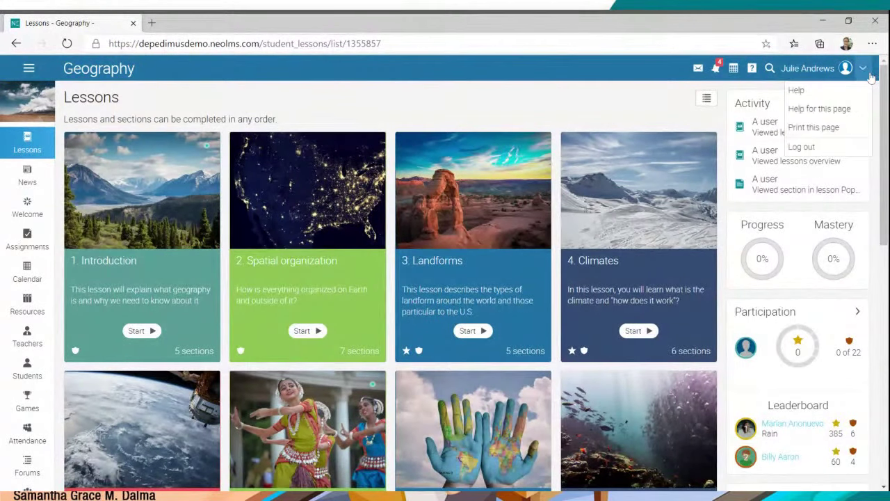
{"action": "left_click", "coordinate": [793, 149]}
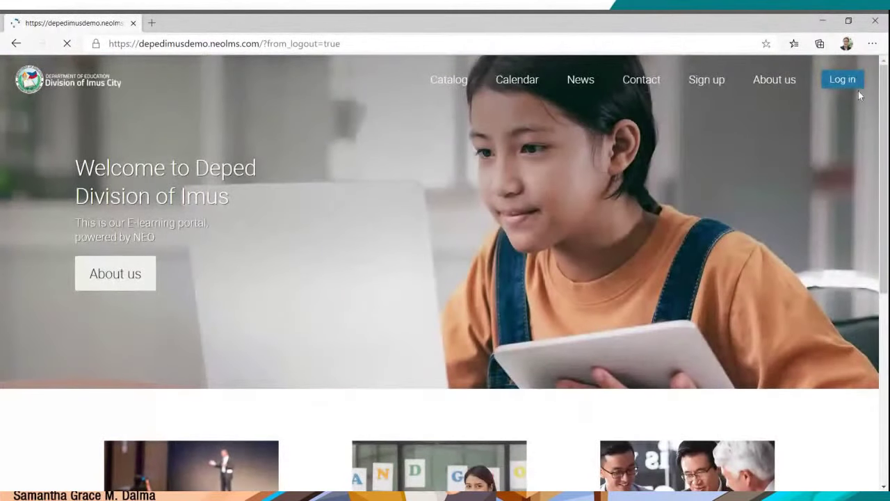
{"action": "left_click", "coordinate": [843, 82]}
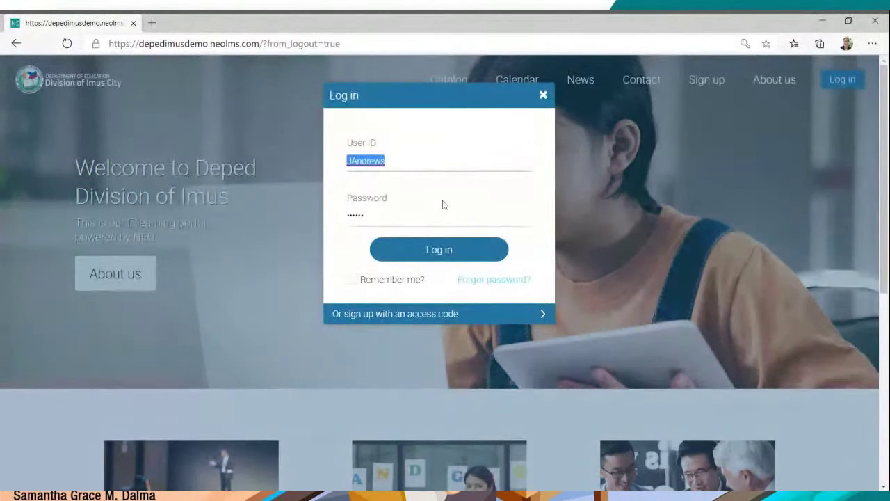
{"action": "type", "text": "cyphersupport"}
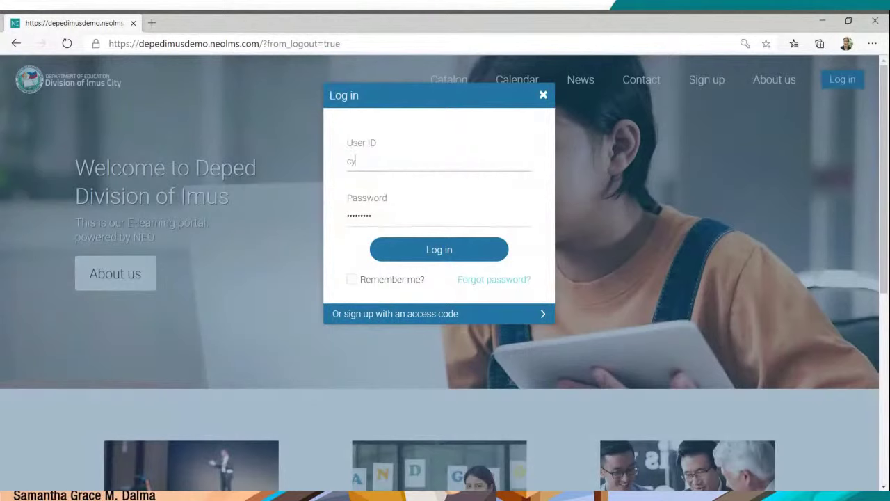
{"action": "left_click", "coordinate": [429, 254]}
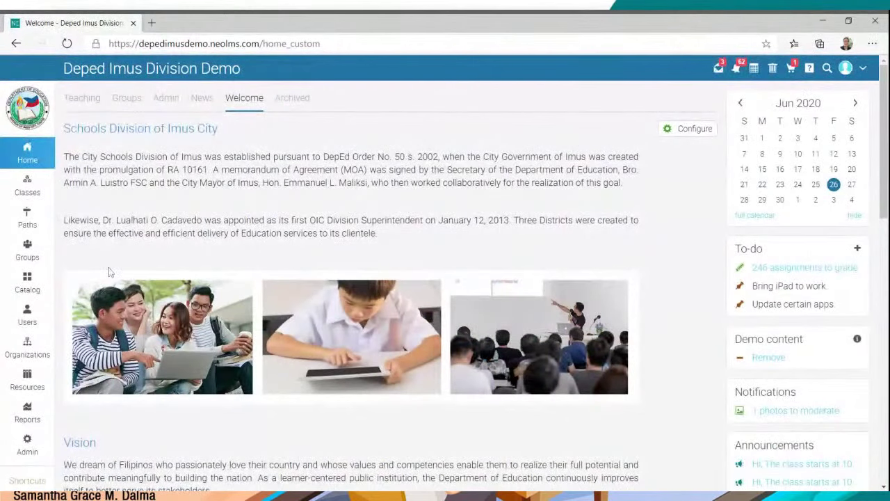
{"action": "mouse_move", "coordinate": [15, 188]}
{"action": "left_click", "coordinate": [126, 248]}
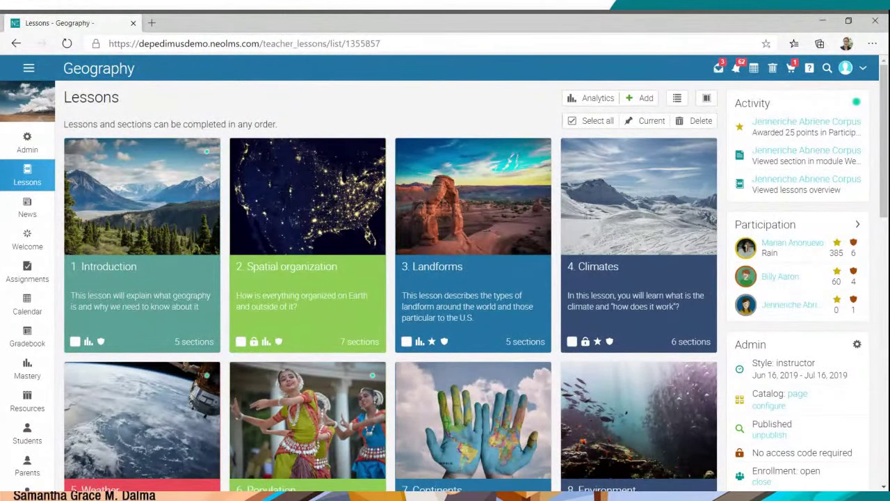
{"action": "scroll", "coordinate": [774, 142], "scroll_direction": "down", "scroll_amount": 2}
{"action": "scroll", "coordinate": [774, 143], "scroll_direction": "up", "scroll_amount": 2}
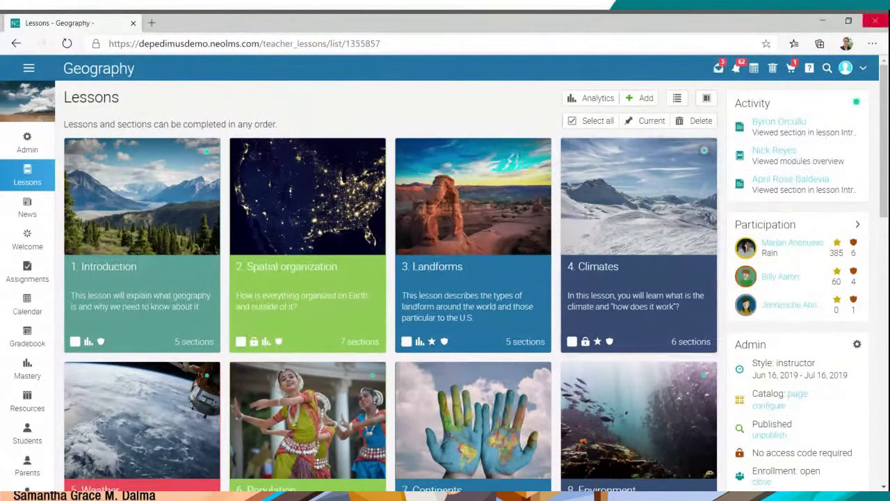
Log out of the teacher account, sign in as the student, and dismiss the Welcome dialog
{"action": "left_click", "coordinate": [863, 71]}
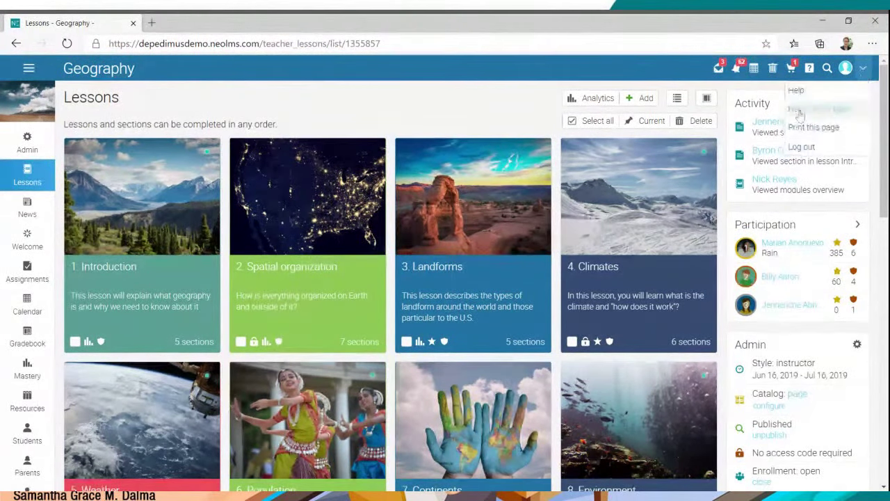
{"action": "left_click", "coordinate": [803, 148]}
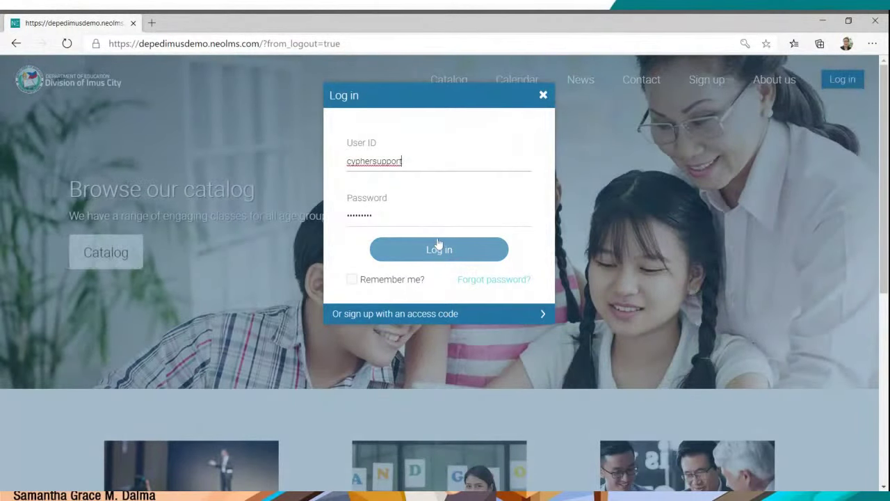
{"action": "left_click", "coordinate": [439, 249]}
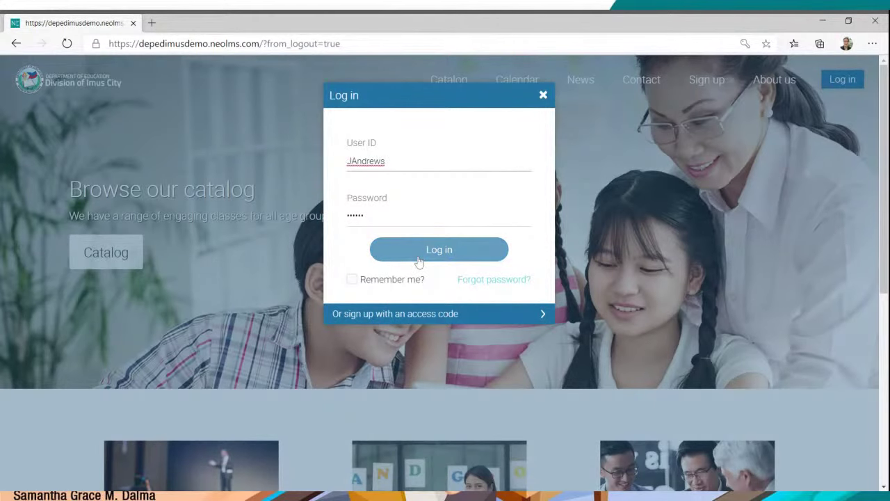
{"action": "left_click", "coordinate": [419, 258]}
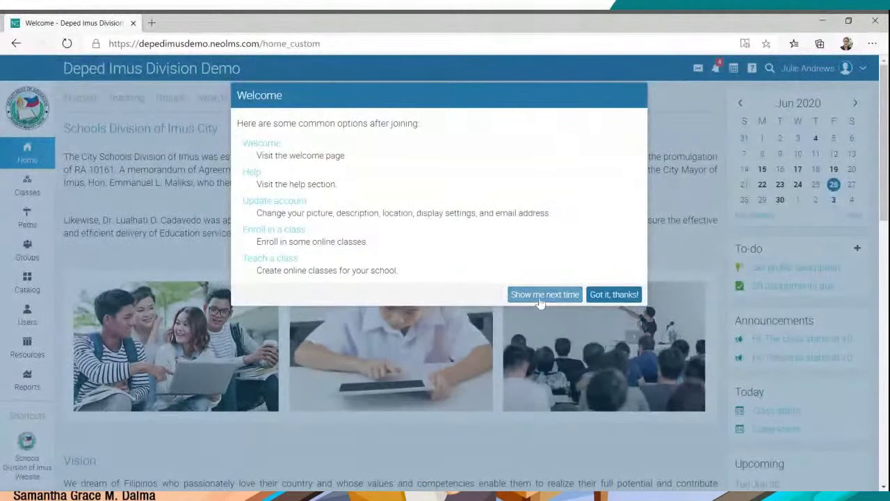
{"action": "left_click", "coordinate": [545, 294]}
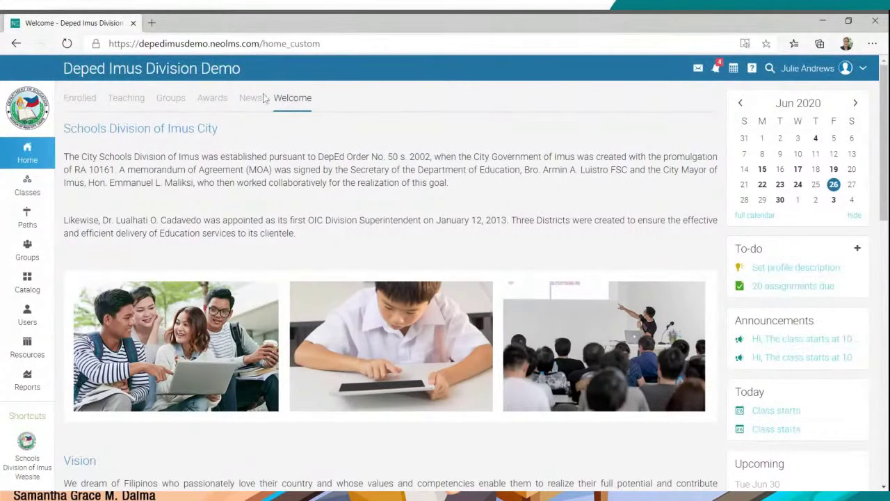
Start the Geography class from the list of enrolled classes
{"action": "left_click", "coordinate": [80, 100]}
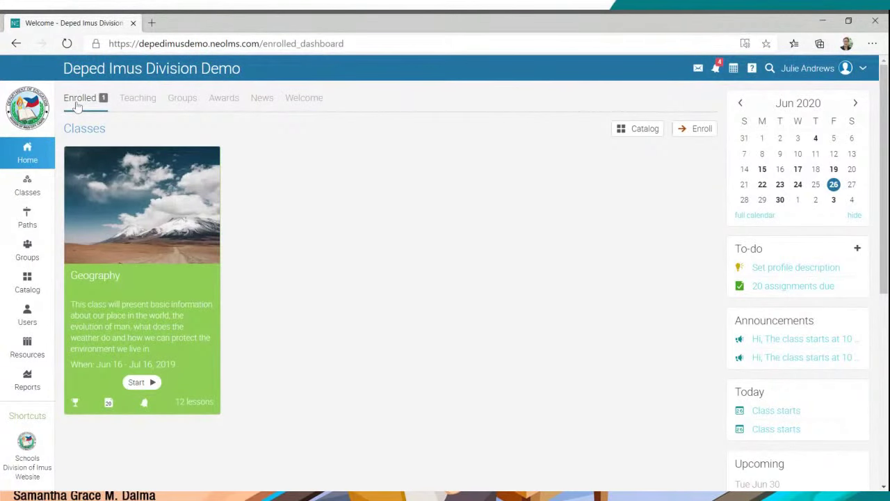
{"action": "left_click", "coordinate": [137, 384]}
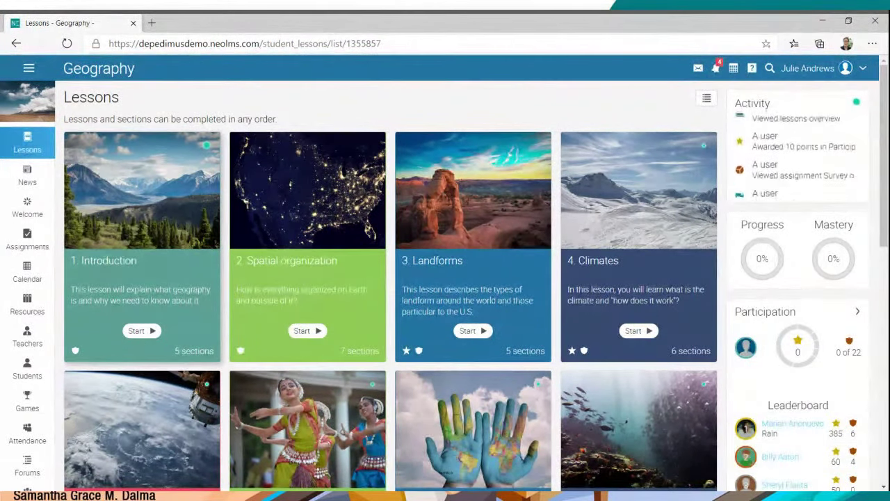
{"action": "scroll", "coordinate": [149, 334], "scroll_direction": "down", "scroll_amount": 1}
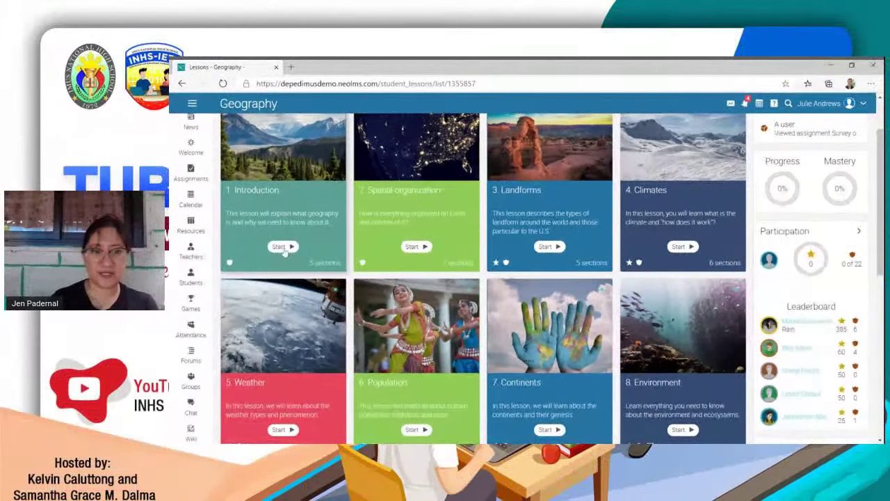
Open the Introduction lesson's Sample page and its survey on what you expect to learn
{"action": "left_click", "coordinate": [141, 250]}
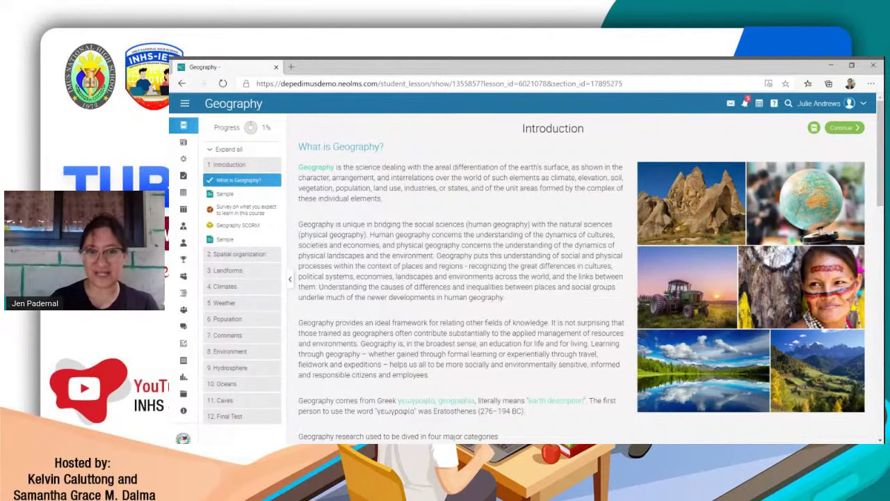
{"action": "scroll", "coordinate": [301, 251], "scroll_direction": "down", "scroll_amount": 1}
{"action": "scroll", "coordinate": [301, 250], "scroll_direction": "up", "scroll_amount": 1}
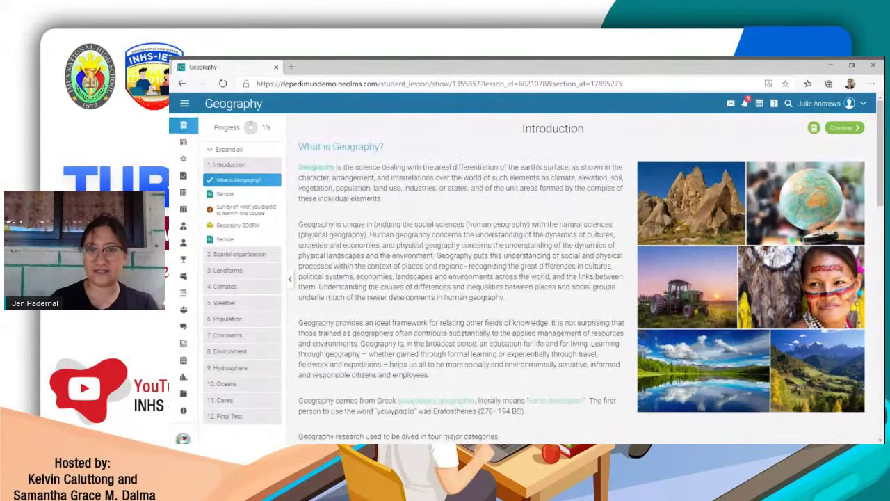
{"action": "scroll", "coordinate": [387, 161], "scroll_direction": "down", "scroll_amount": 1}
{"action": "scroll", "coordinate": [387, 161], "scroll_direction": "up", "scroll_amount": 1}
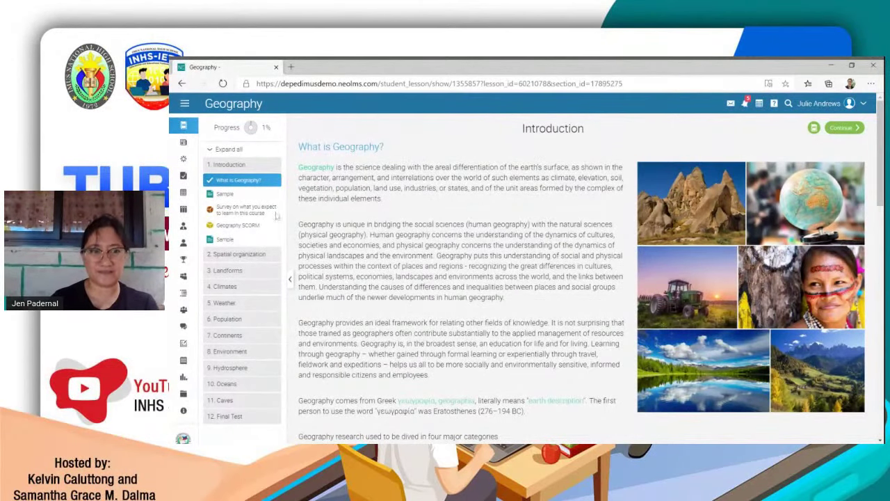
{"action": "left_click", "coordinate": [226, 195]}
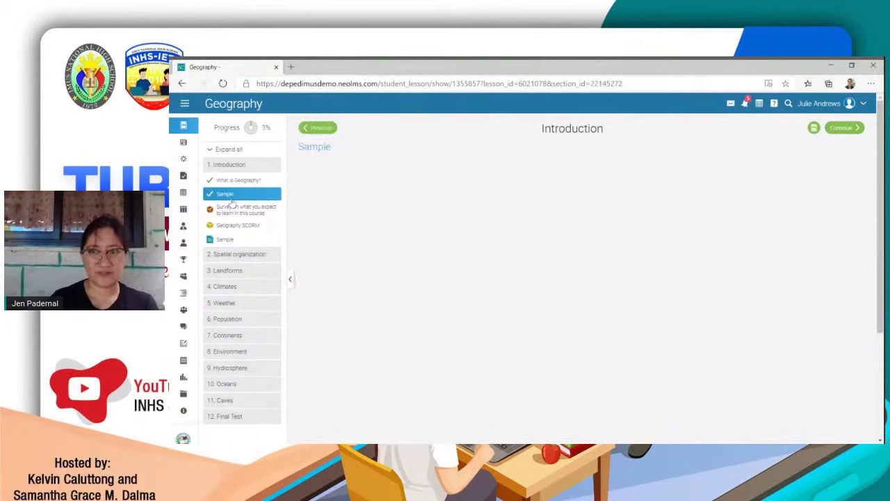
{"action": "left_click", "coordinate": [233, 209]}
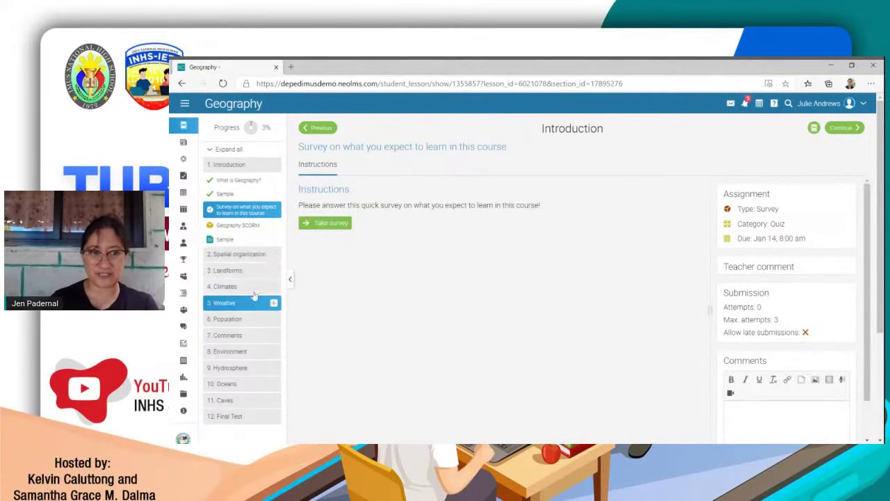
Go to lesson 2, Spatial organization, and close the Gold star badge notification
{"action": "left_click", "coordinate": [235, 259]}
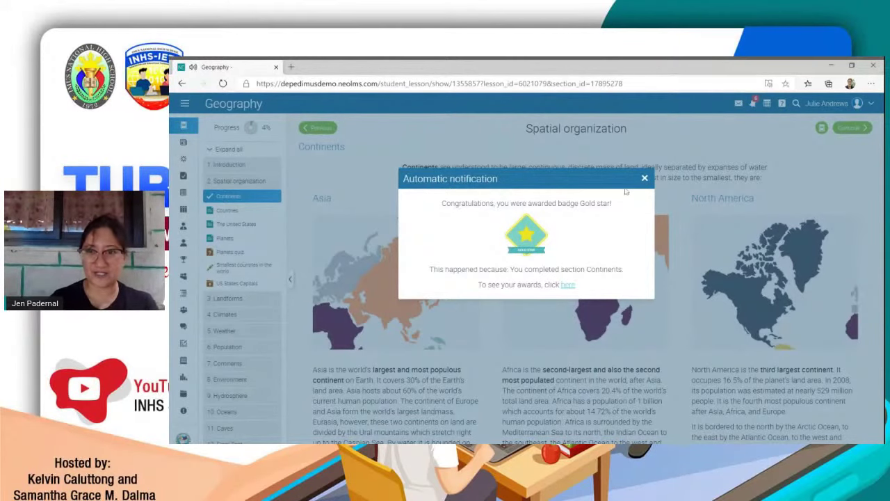
{"action": "left_click", "coordinate": [645, 179]}
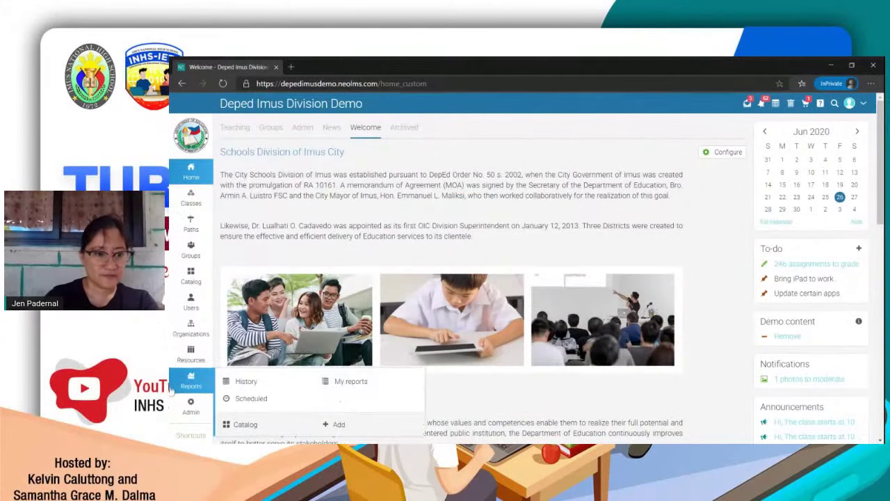
Open the App center and scroll through its apps to confirm MS Immersive Reader is installed
{"action": "mouse_move", "coordinate": [189, 405]}
{"action": "left_click", "coordinate": [249, 432]}
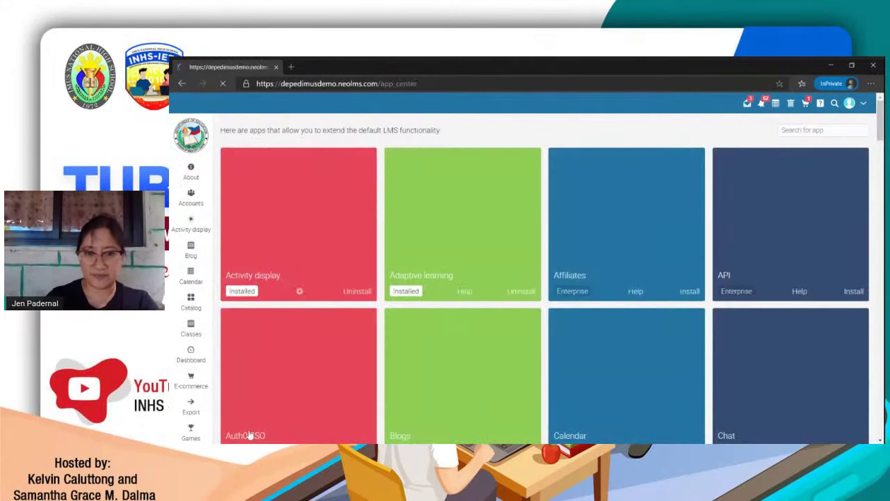
{"action": "scroll", "coordinate": [438, 321], "scroll_direction": "down", "scroll_amount": 15}
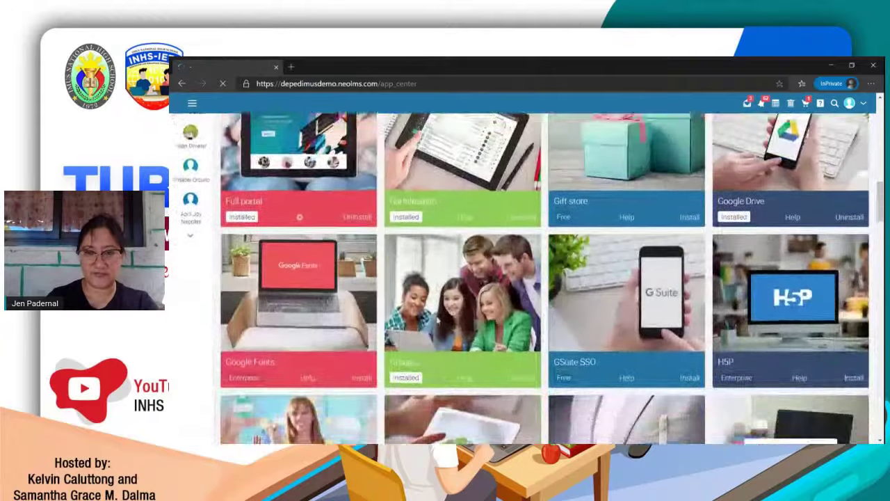
{"action": "scroll", "coordinate": [437, 320], "scroll_direction": "down", "scroll_amount": 10}
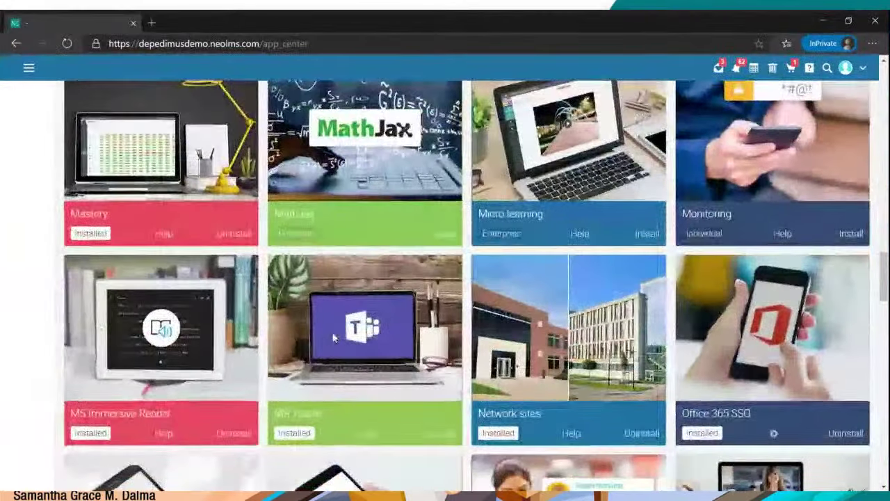
{"action": "scroll", "coordinate": [323, 339], "scroll_direction": "down", "scroll_amount": 5}
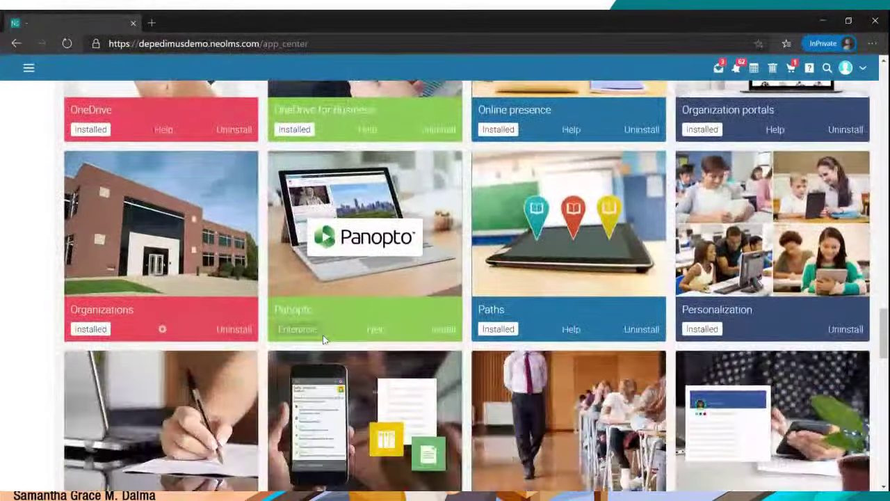
{"action": "scroll", "coordinate": [325, 338], "scroll_direction": "up", "scroll_amount": 4}
{"action": "scroll", "coordinate": [324, 338], "scroll_direction": "up", "scroll_amount": 5}
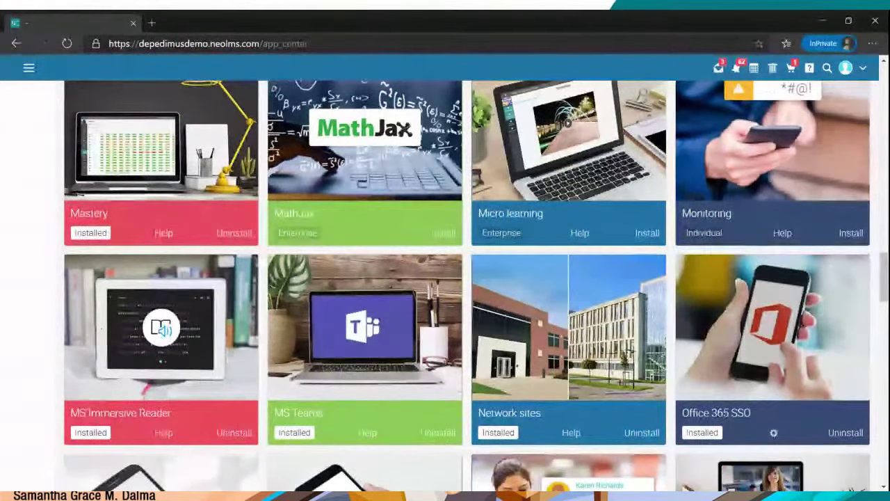
{"action": "scroll", "coordinate": [148, 418], "scroll_direction": "down", "scroll_amount": 1}
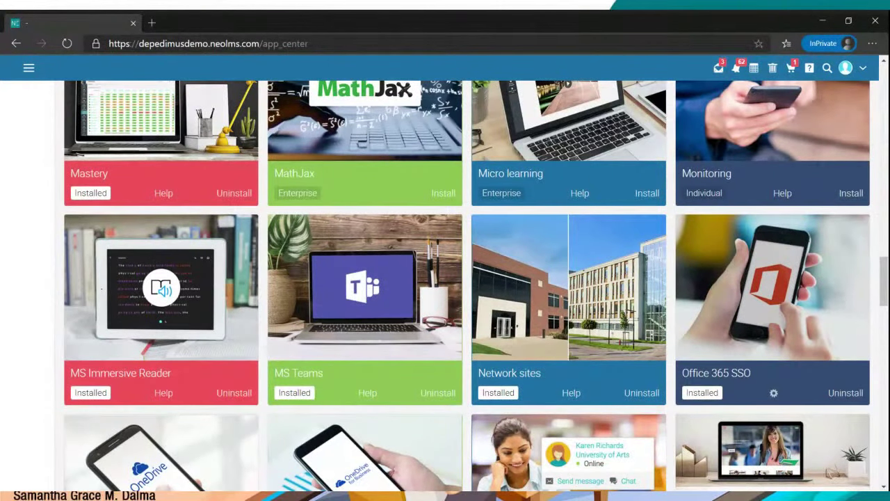
{"action": "left_click", "coordinate": [29, 68]}
Tick 'Enable MS Immersive reader' in the Geography class's More configuration settings
{"action": "mouse_move", "coordinate": [53, 124]}
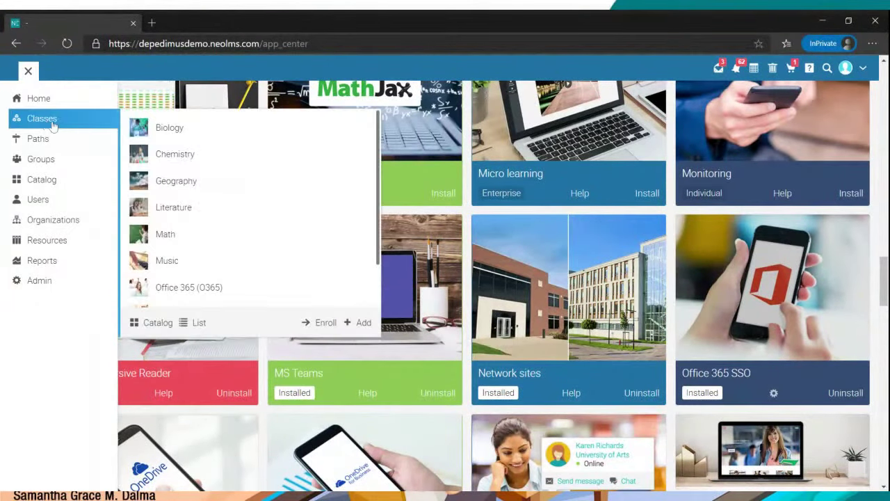
{"action": "left_click", "coordinate": [188, 185]}
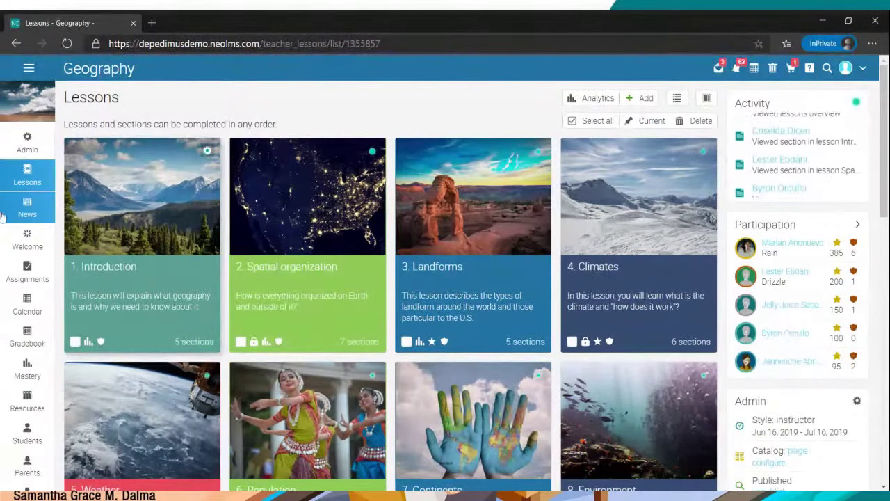
{"action": "mouse_move", "coordinate": [33, 142]}
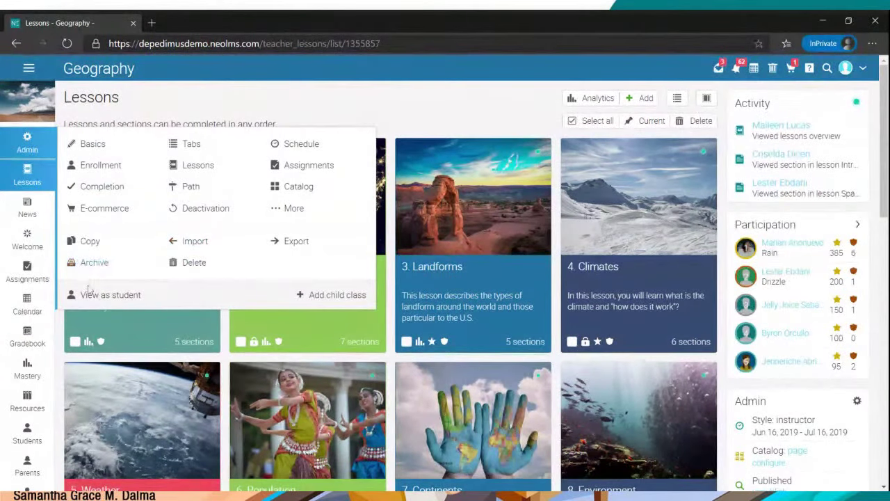
{"action": "left_click", "coordinate": [290, 208]}
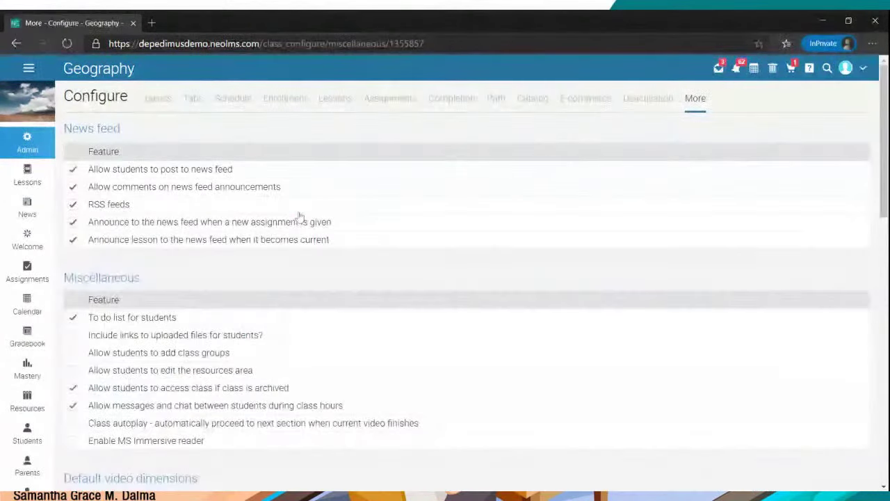
{"action": "left_click", "coordinate": [72, 441]}
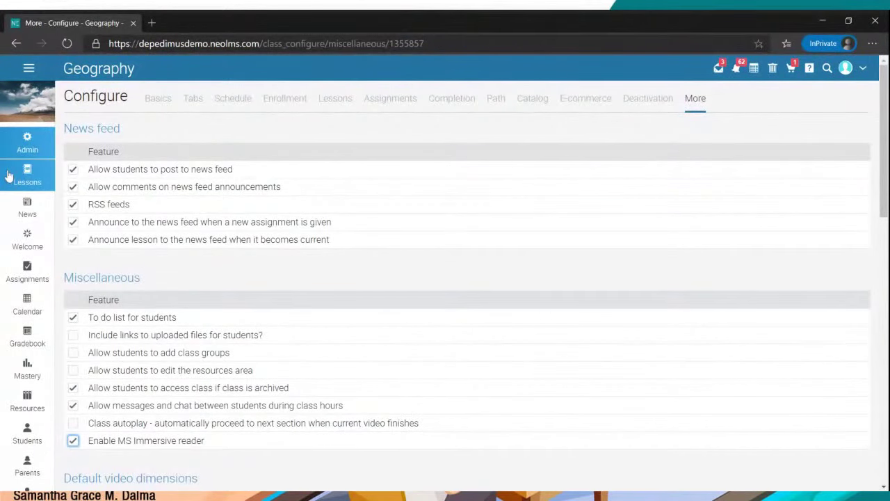
{"action": "left_click", "coordinate": [41, 184]}
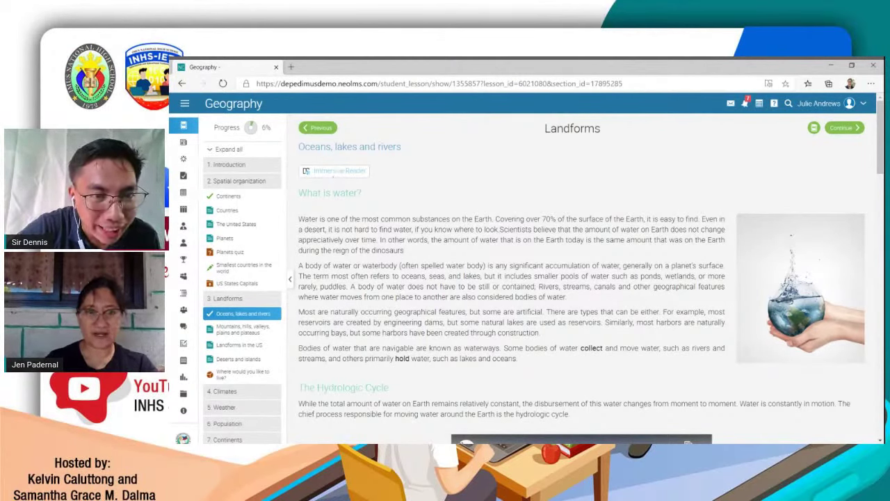
Launch Immersive Reader on the Oceans, lakes and rivers lesson page
{"action": "left_click", "coordinate": [337, 172]}
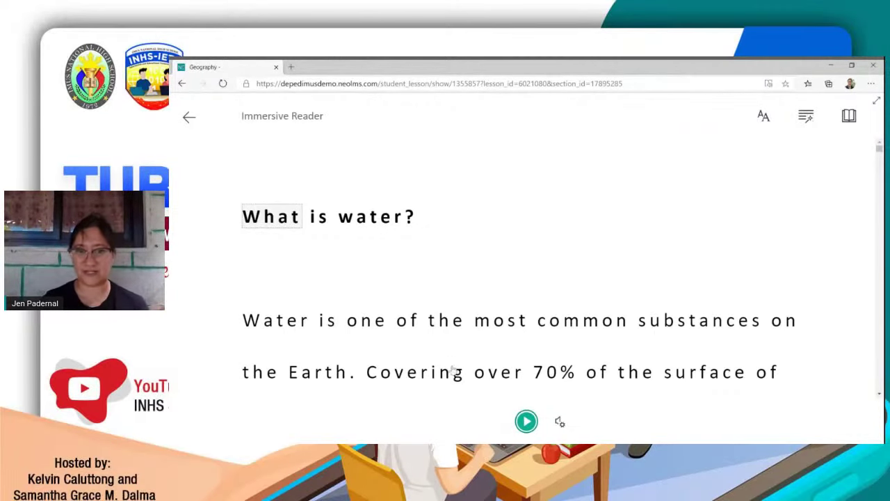
Scroll through the 'What is water?' passage in Immersive Reader's reading view
{"action": "scroll", "coordinate": [386, 339], "scroll_direction": "down", "scroll_amount": 1}
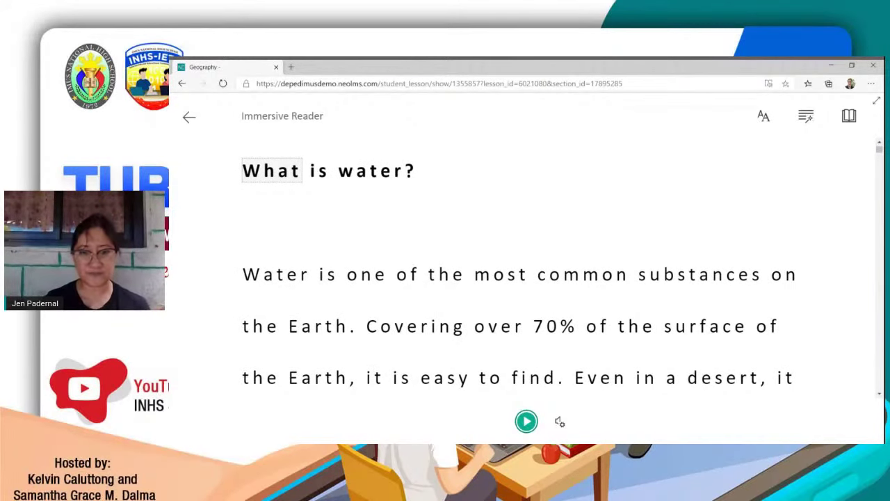
{"action": "scroll", "coordinate": [406, 356], "scroll_direction": "up", "scroll_amount": 1}
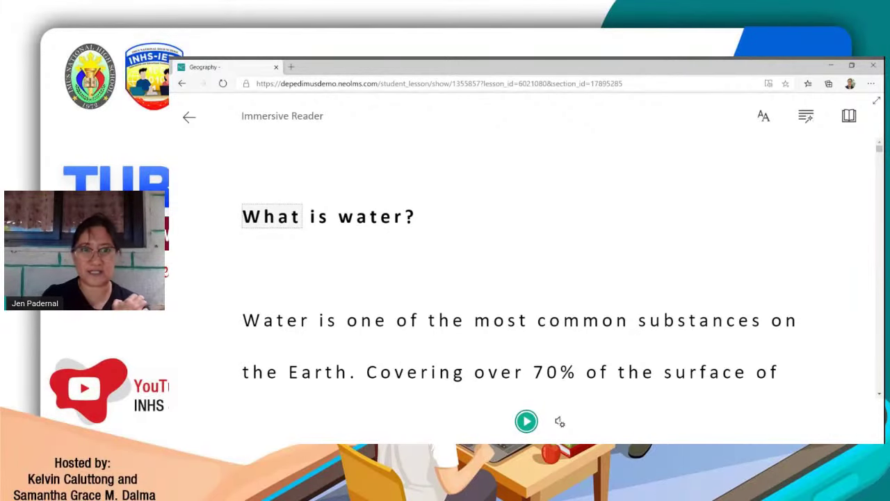
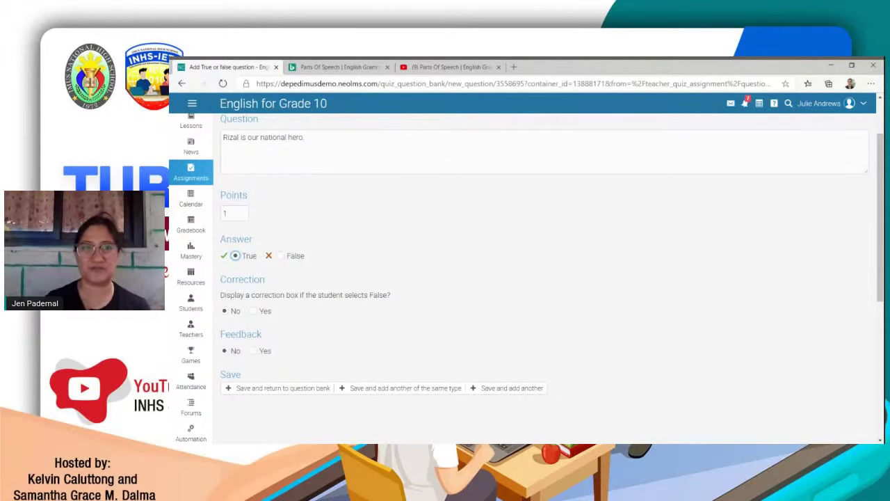
Close the extra Parts Of Speech and YouTube video browser tabs
{"action": "left_click", "coordinate": [388, 67]}
{"action": "left_click", "coordinate": [388, 67]}
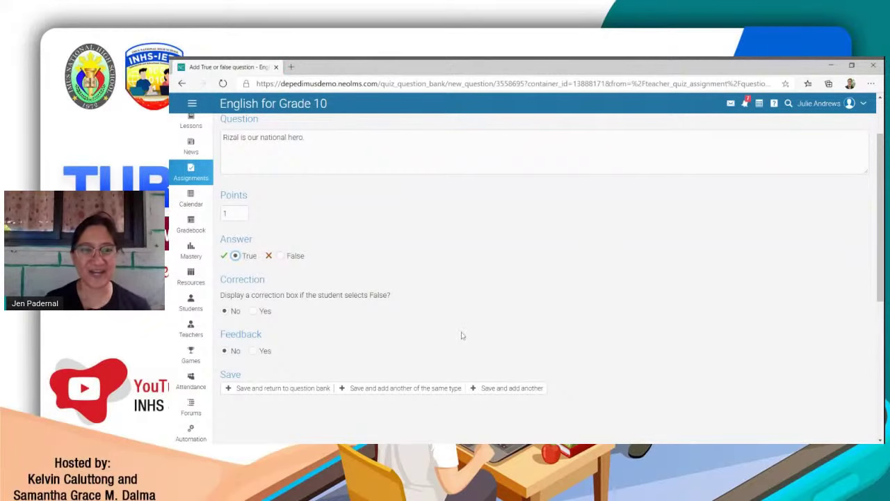
{"action": "scroll", "coordinate": [462, 336], "scroll_direction": "down", "scroll_amount": 1}
{"action": "scroll", "coordinate": [461, 334], "scroll_direction": "up", "scroll_amount": 2}
Save the true/false question and start a 'Multiple choice (one answer)' question
{"action": "scroll", "coordinate": [447, 342], "scroll_direction": "down", "scroll_amount": 1}
{"action": "scroll", "coordinate": [448, 343], "scroll_direction": "down", "scroll_amount": 1}
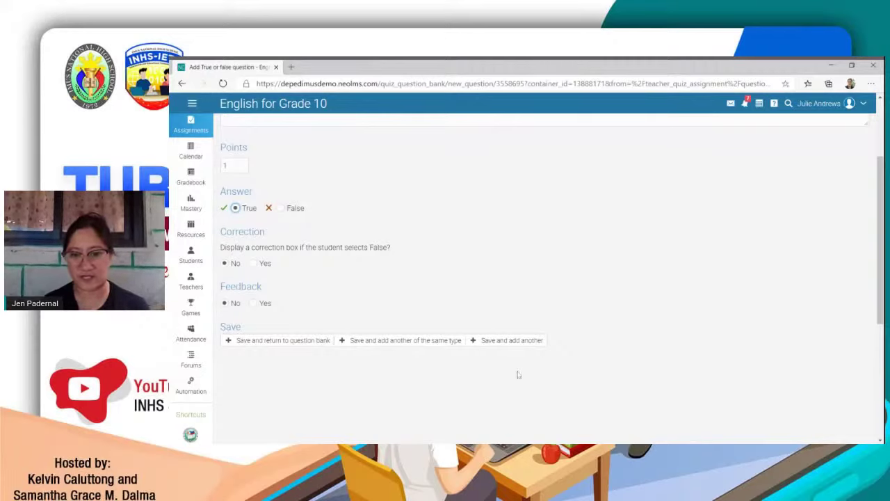
{"action": "left_click", "coordinate": [501, 339]}
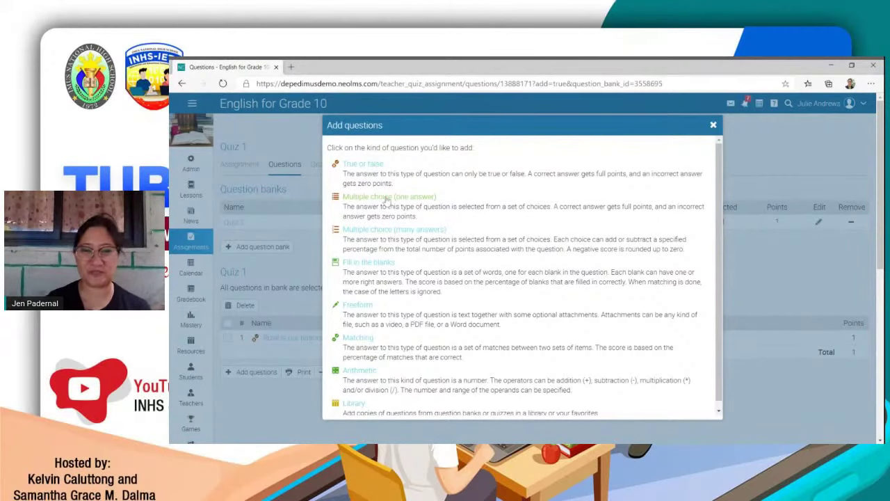
{"action": "left_click", "coordinate": [387, 198]}
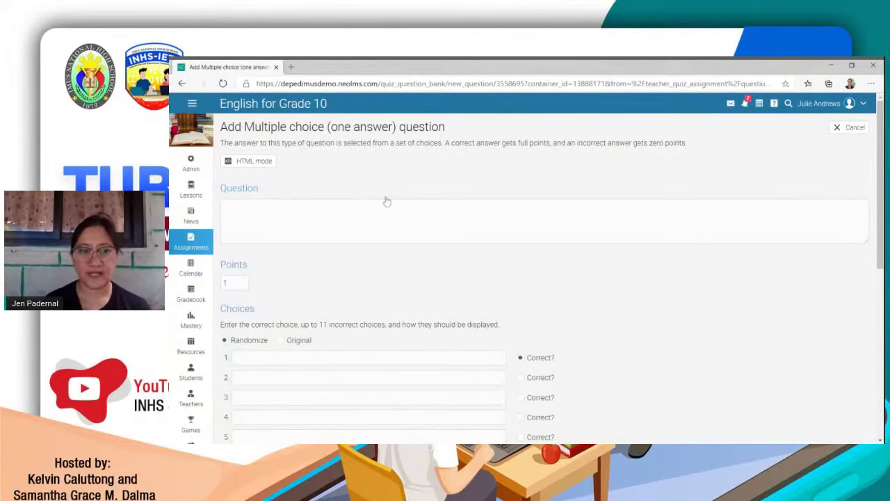
Enter 'Who is our national hero?' as the question text, removing the stray '2.'
{"action": "scroll", "coordinate": [433, 300], "scroll_direction": "down", "scroll_amount": 1}
{"action": "left_click", "coordinate": [224, 178]}
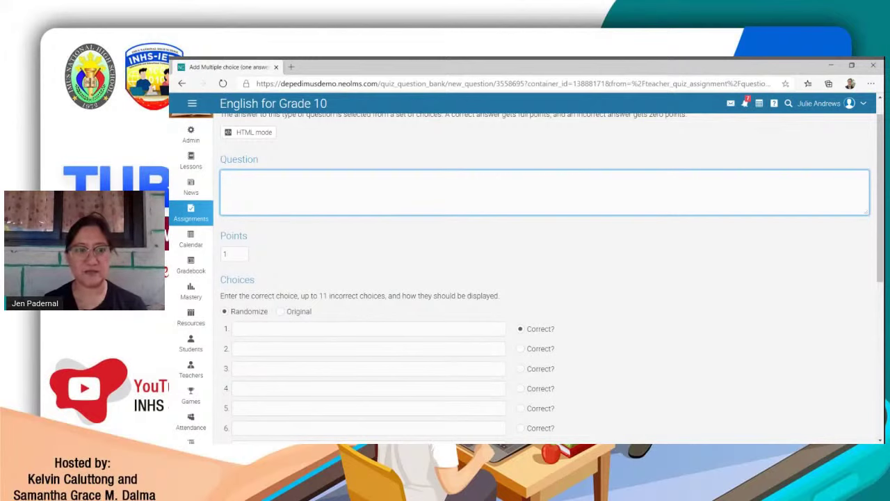
{"action": "type", "text": "2."}
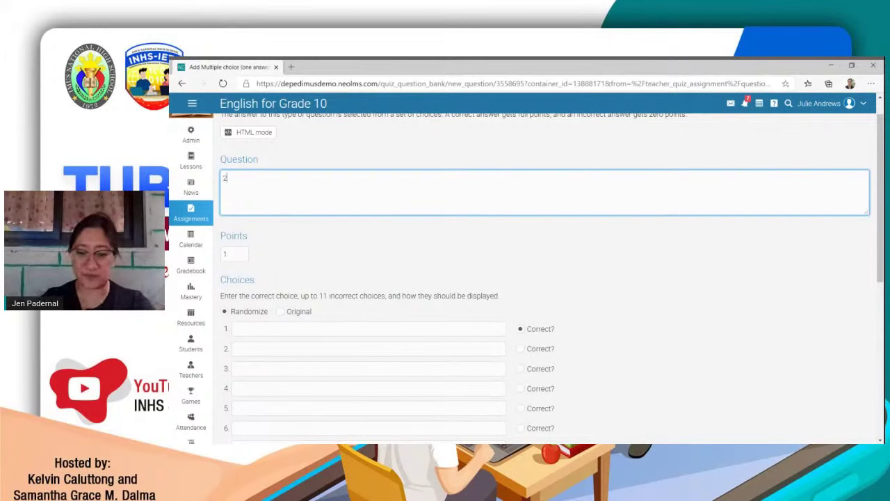
{"action": "key", "text": "BackSpace"}
{"action": "key", "text": "BackSpace"}
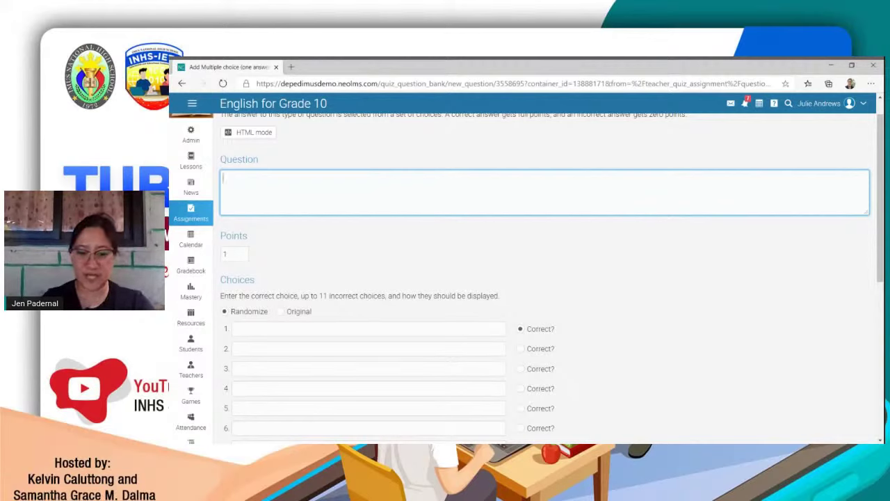
{"action": "type", "text": "Who "}
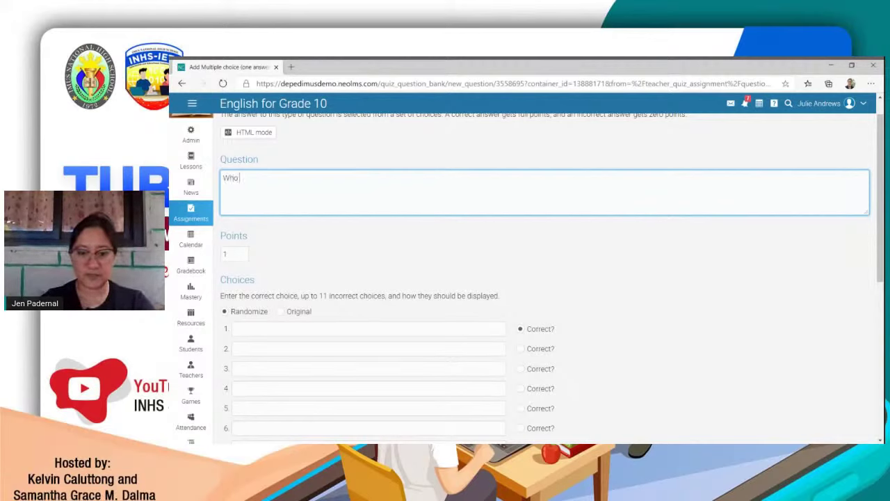
{"action": "type", "text": "is"}
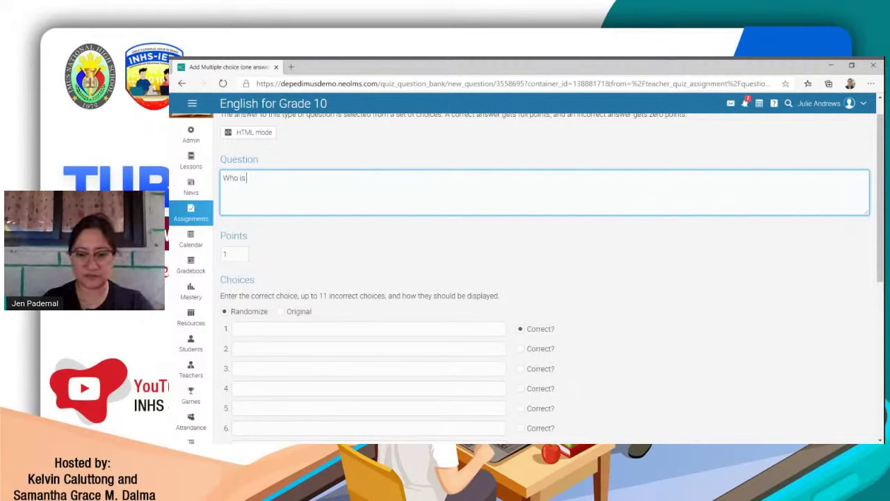
{"action": "type", "text": " our national h"}
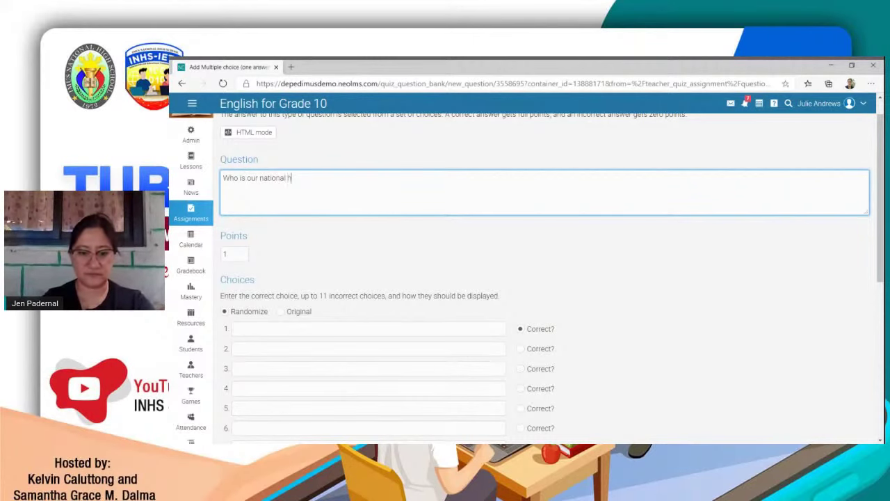
{"action": "type", "text": "ero?"}
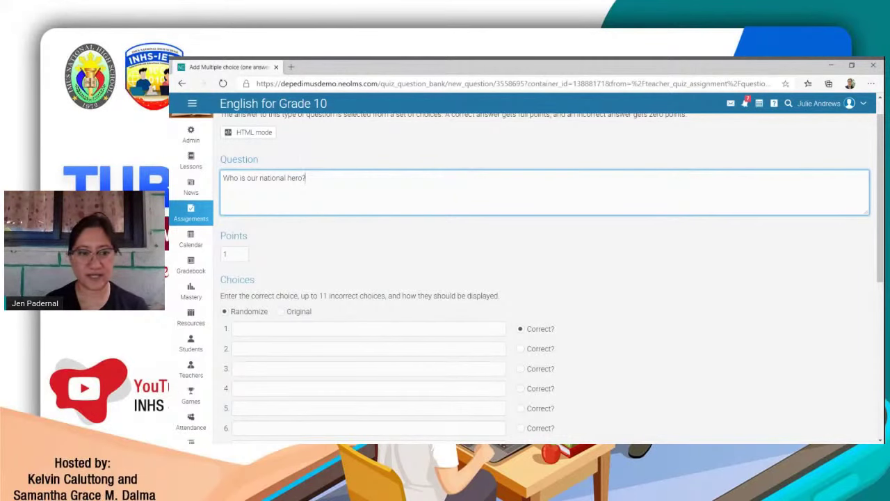
{"action": "scroll", "coordinate": [526, 278], "scroll_direction": "down", "scroll_amount": 1}
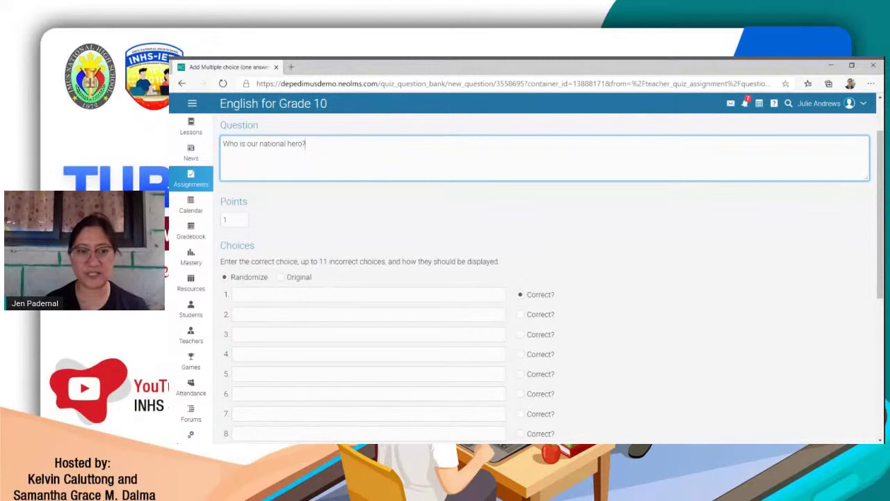
Enter the answer choices Rizal, Bonifacio and Luna
{"action": "left_click", "coordinate": [370, 291]}
{"action": "type", "text": "Rizal"}
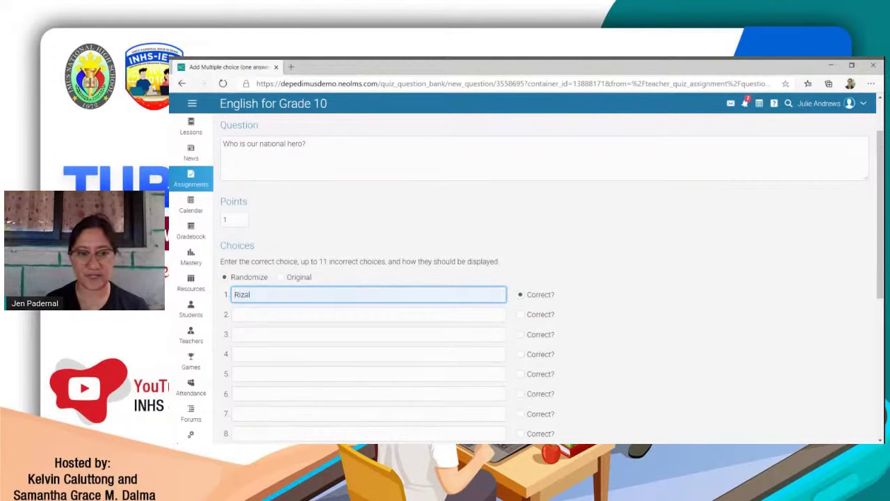
{"action": "left_click", "coordinate": [369, 315]}
{"action": "type", "text": "Bonifacio"}
{"action": "left_click", "coordinate": [369, 334]}
{"action": "type", "text": "Luna"}
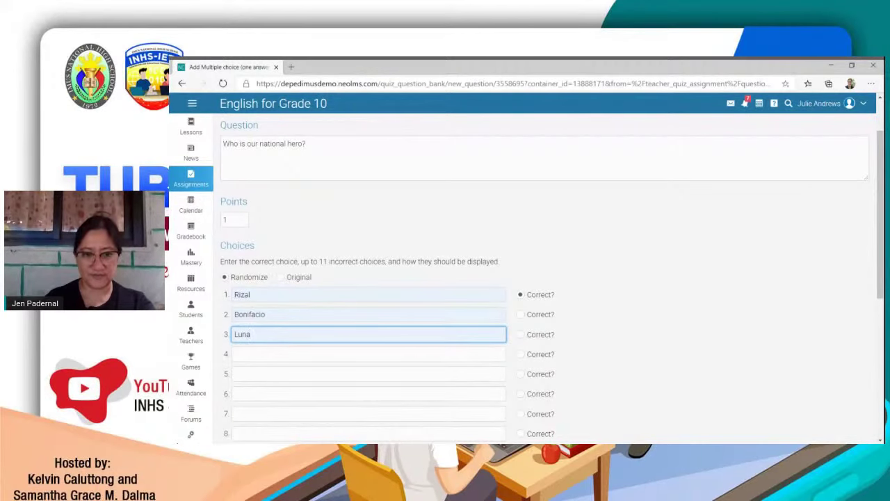
Leave Rizal marked as the correct answer after trying the other Correct? options
{"action": "left_click", "coordinate": [521, 315]}
{"action": "left_click", "coordinate": [520, 335]}
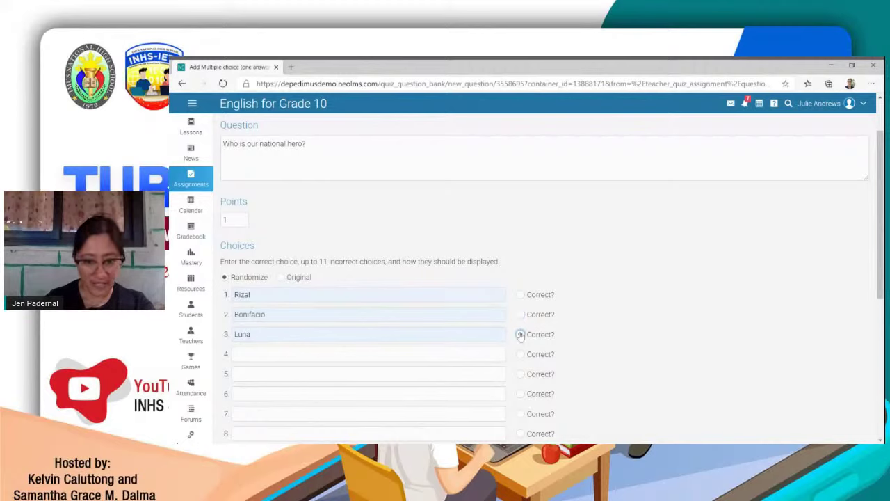
{"action": "left_click", "coordinate": [521, 294]}
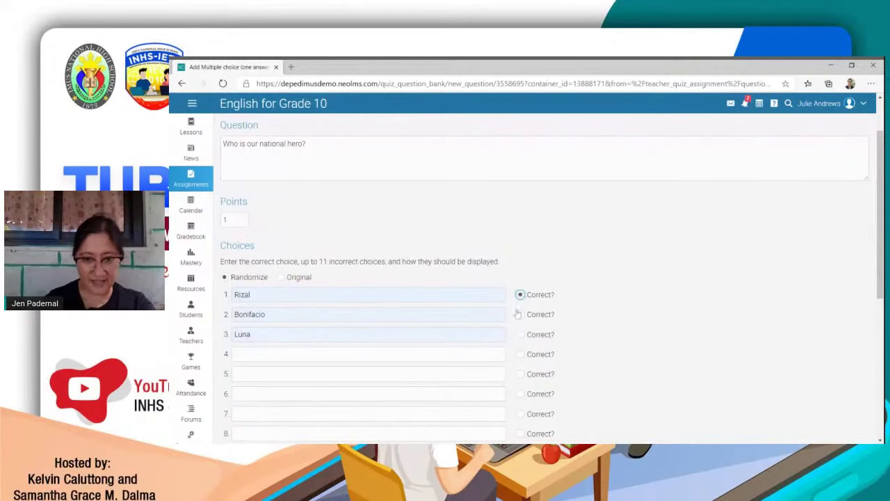
{"action": "left_click", "coordinate": [521, 315]}
{"action": "left_click", "coordinate": [520, 335]}
{"action": "left_click", "coordinate": [521, 295]}
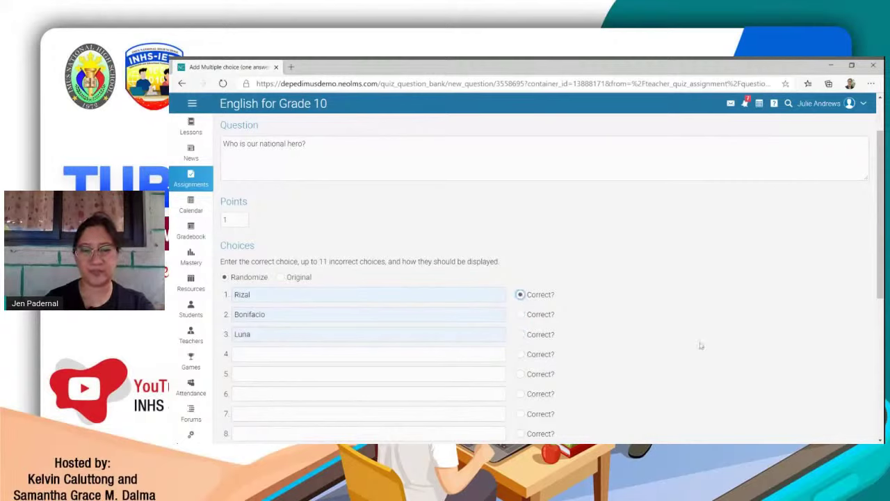
{"action": "left_click", "coordinate": [520, 314]}
{"action": "left_click", "coordinate": [521, 335]}
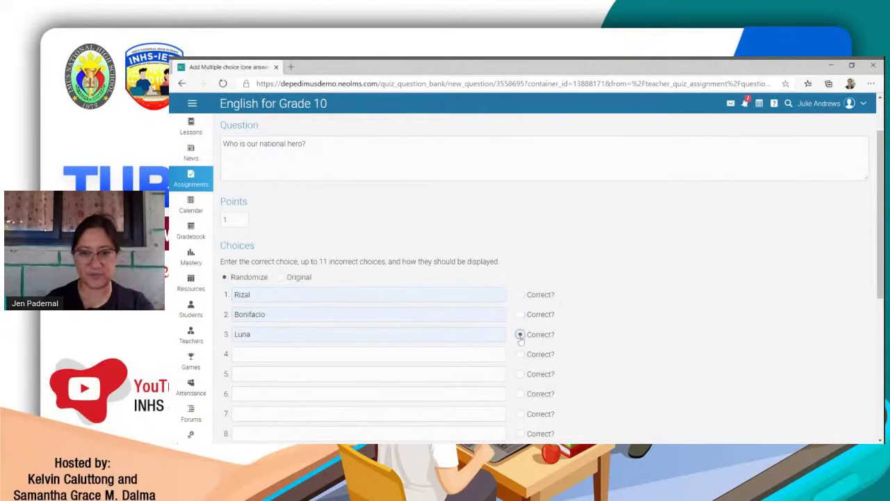
{"action": "left_click", "coordinate": [521, 314]}
{"action": "left_click", "coordinate": [521, 295]}
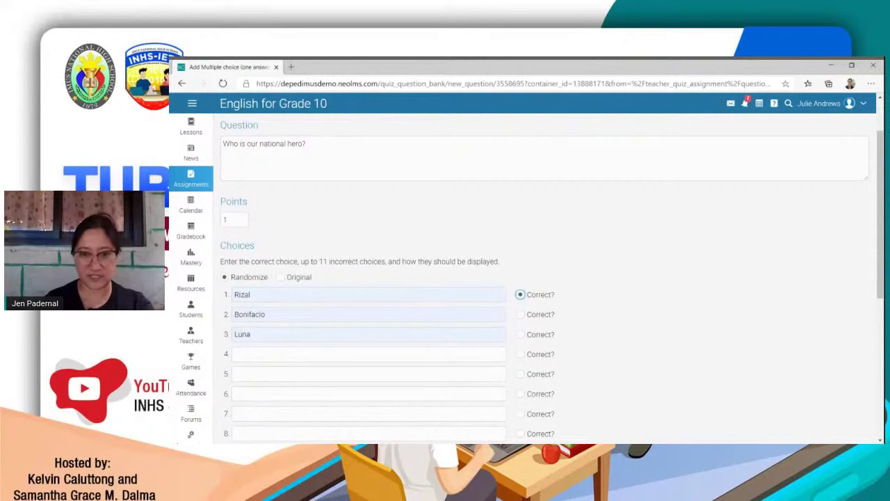
{"action": "left_click", "coordinate": [520, 315]}
{"action": "left_click", "coordinate": [521, 335]}
{"action": "left_click", "coordinate": [521, 294]}
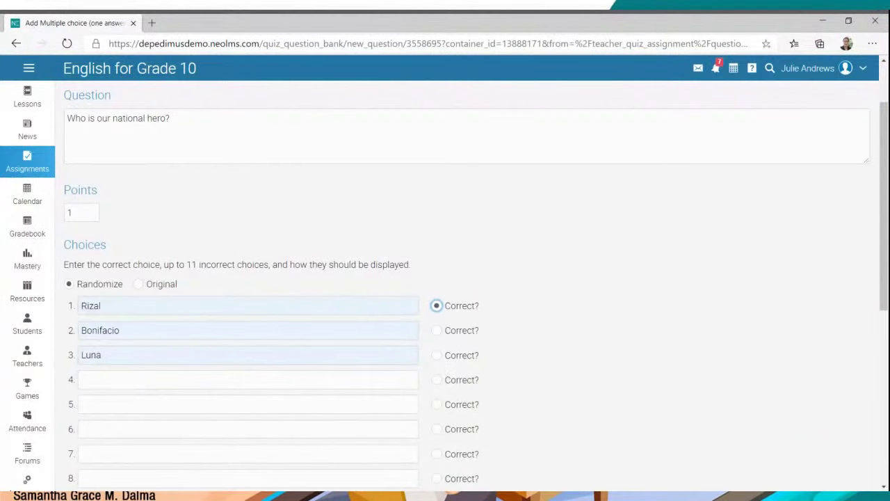
{"action": "scroll", "coordinate": [605, 387], "scroll_direction": "down", "scroll_amount": 5}
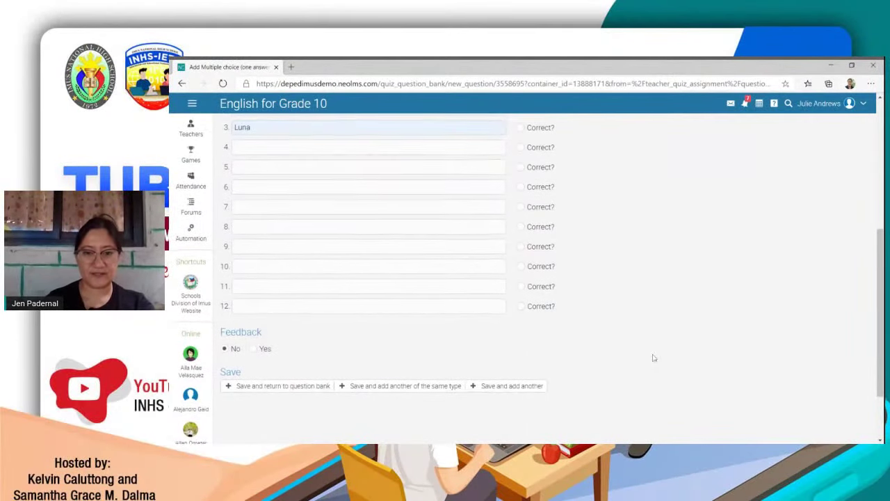
{"action": "scroll", "coordinate": [654, 358], "scroll_direction": "up", "scroll_amount": 5}
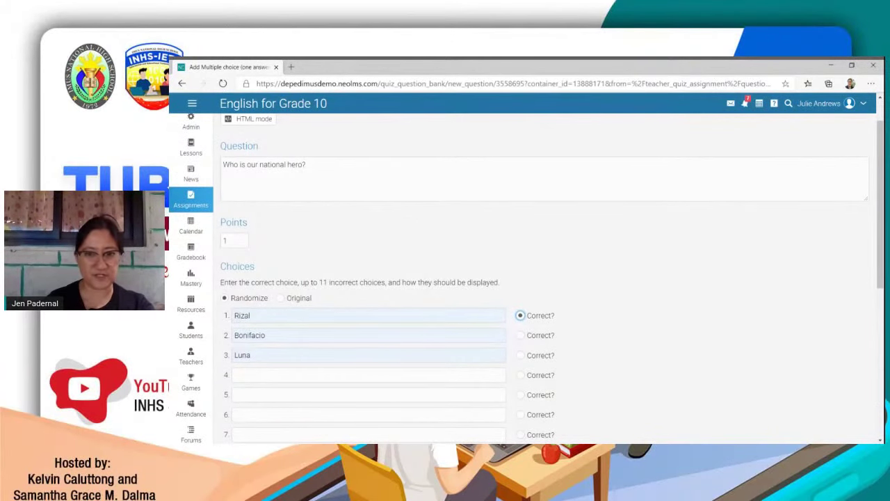
{"action": "scroll", "coordinate": [654, 358], "scroll_direction": "down", "scroll_amount": 5}
{"action": "scroll", "coordinate": [653, 358], "scroll_direction": "down", "scroll_amount": 1}
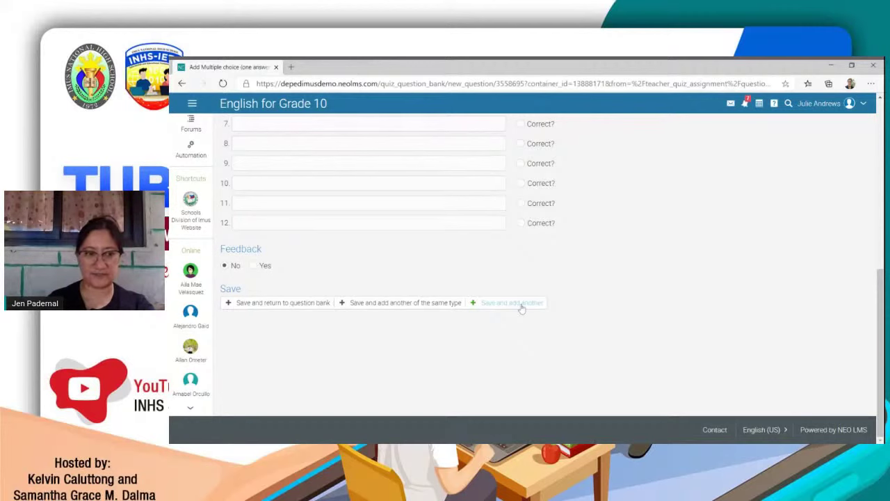
Save the national hero question and start a 'Multiple choice (many answers)' question
{"action": "left_click", "coordinate": [521, 306]}
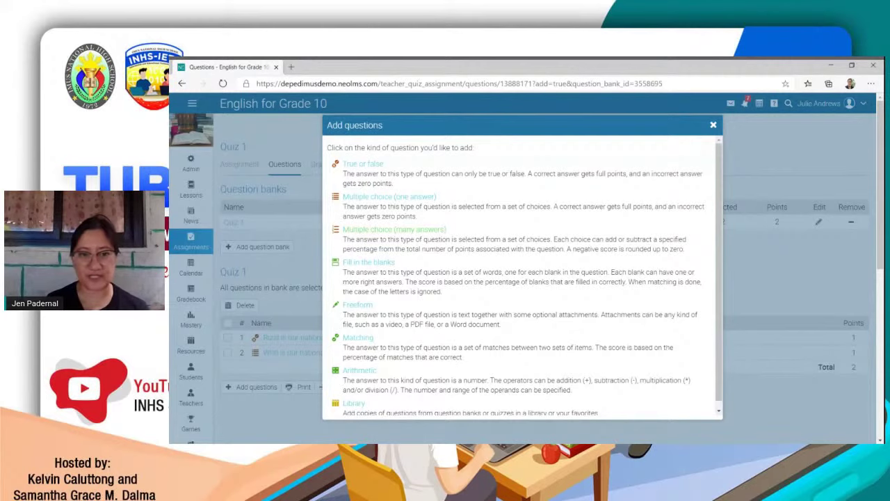
{"action": "left_click", "coordinate": [388, 231]}
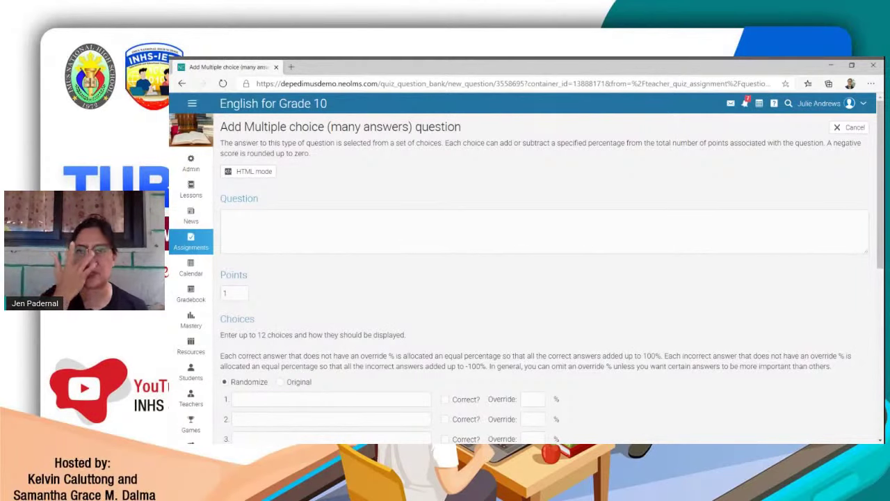
Enter 'What are the colors of the Philippine Flag?' as the question, correcting the typos
{"action": "left_click", "coordinate": [387, 233]}
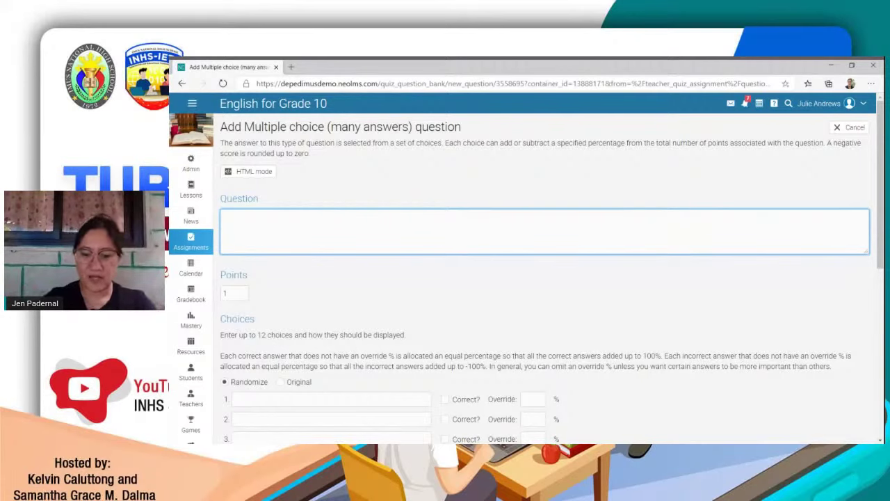
{"action": "type", "text": "What are the colors of the Philippo"}
{"action": "key", "text": "BackSpace"}
{"action": "key", "text": "BackSpace"}
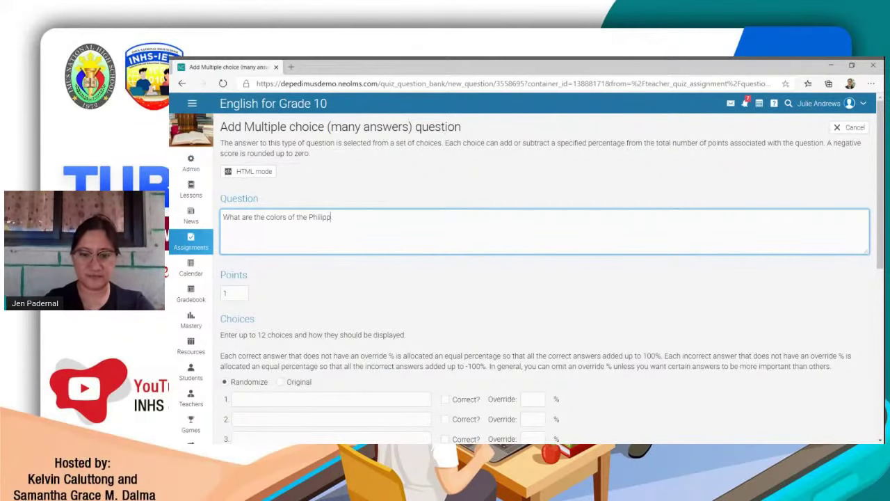
{"action": "type", "text": "ie G"}
{"action": "key", "text": "BackSpace"}
{"action": "key", "text": "BackSpace"}
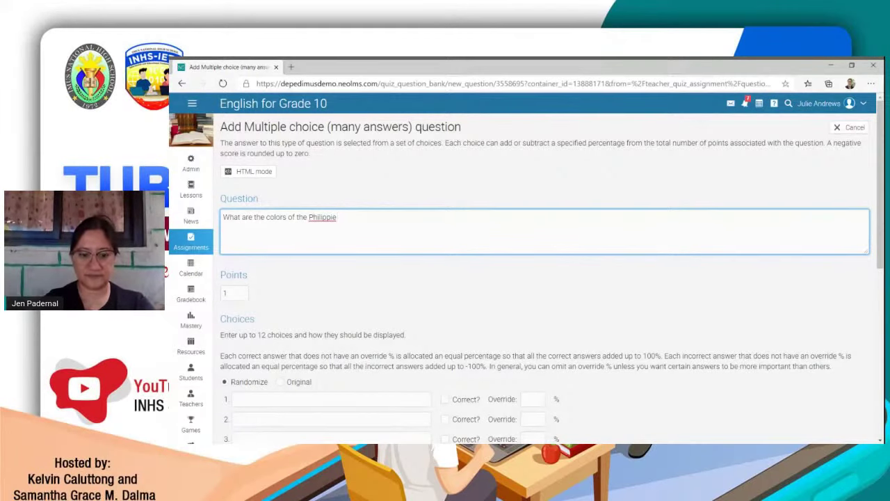
{"action": "type", "text": "Flag"}
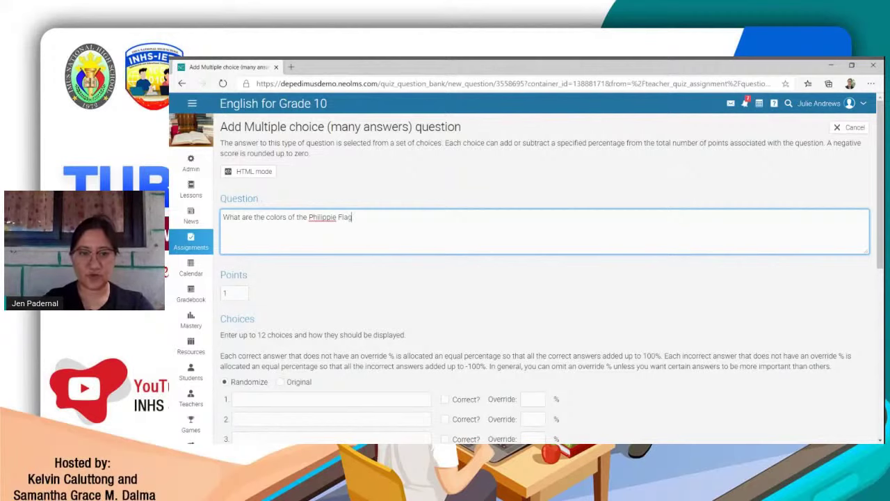
{"action": "type", "text": "?"}
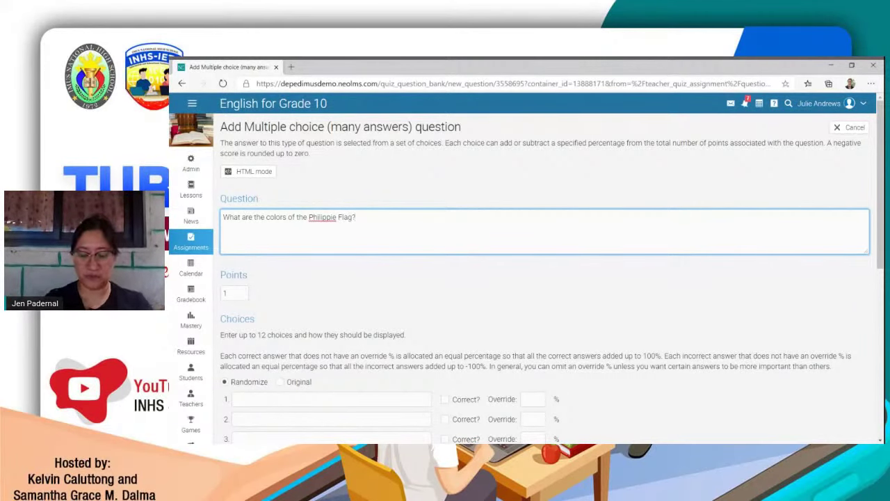
{"action": "left_click", "coordinate": [334, 217]}
{"action": "type", "text": "n"}
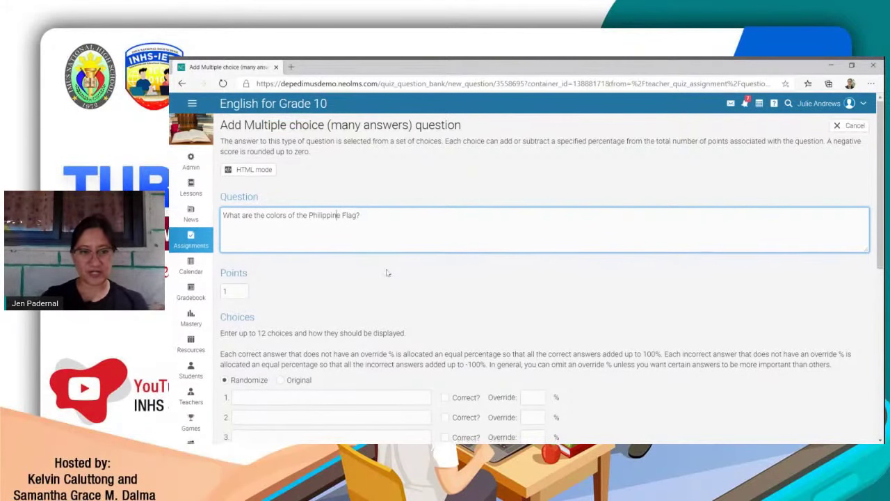
{"action": "scroll", "coordinate": [387, 272], "scroll_direction": "down", "scroll_amount": 2}
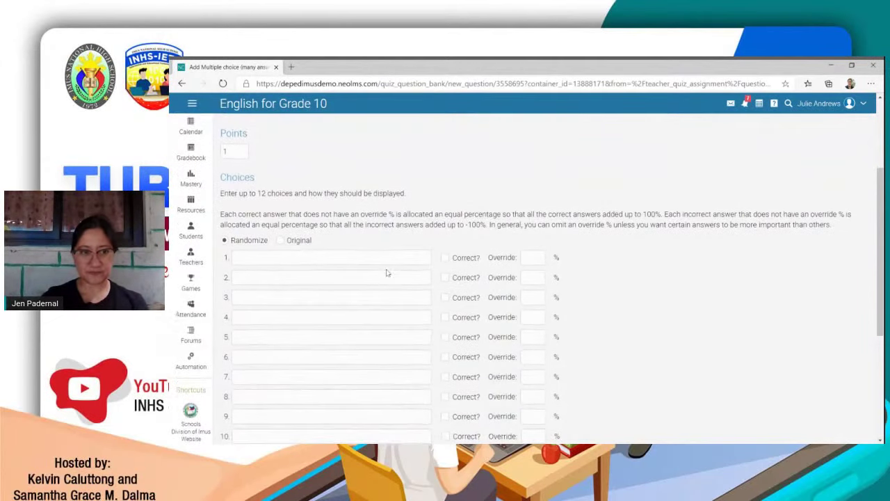
{"action": "scroll", "coordinate": [526, 279], "scroll_direction": "up", "scroll_amount": 2}
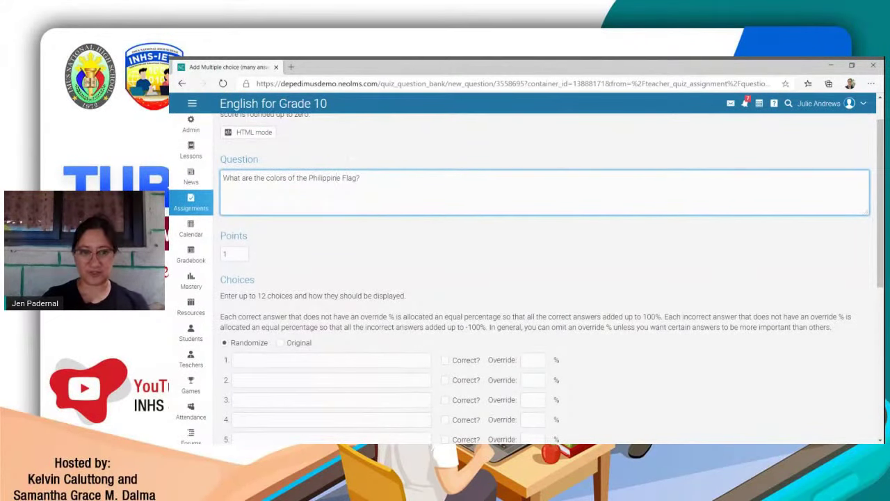
{"action": "scroll", "coordinate": [543, 278], "scroll_direction": "down", "scroll_amount": 2}
Enter the first four choices: Red, white, blue and yellow
{"action": "left_click", "coordinate": [331, 254]}
{"action": "type", "text": "RizalRed"}
{"action": "key", "text": "Tab"}
{"action": "type", "text": "white"}
{"action": "left_click", "coordinate": [346, 300]}
{"action": "type", "text": "blue"}
{"action": "left_click", "coordinate": [341, 317]}
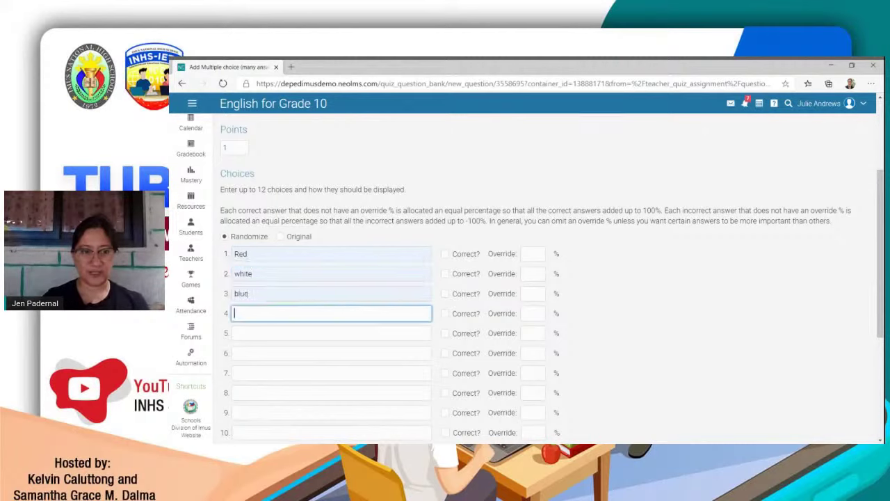
{"action": "type", "text": "yellow"}
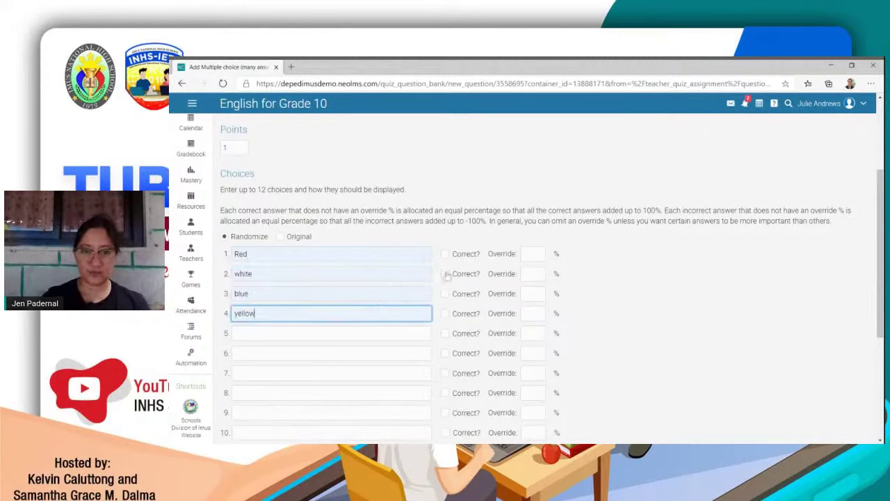
Mark Red, white, blue and yellow as correct answers
{"action": "left_click", "coordinate": [446, 255]}
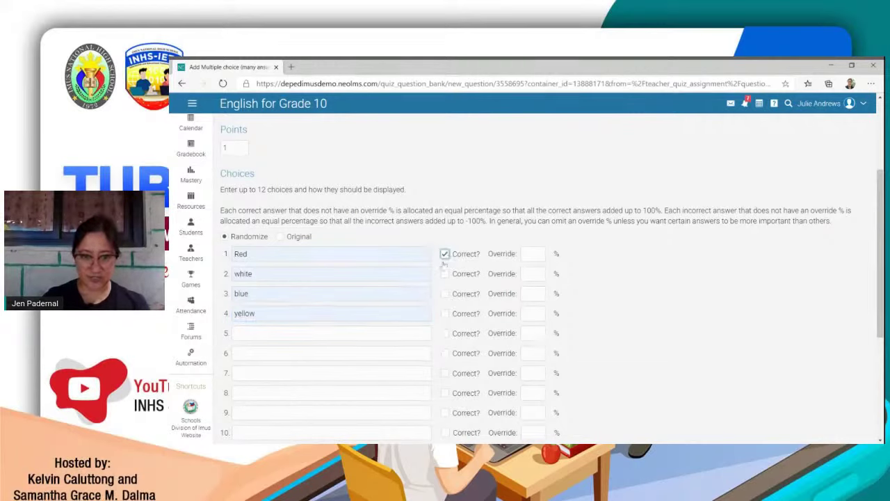
{"action": "left_click", "coordinate": [445, 274]}
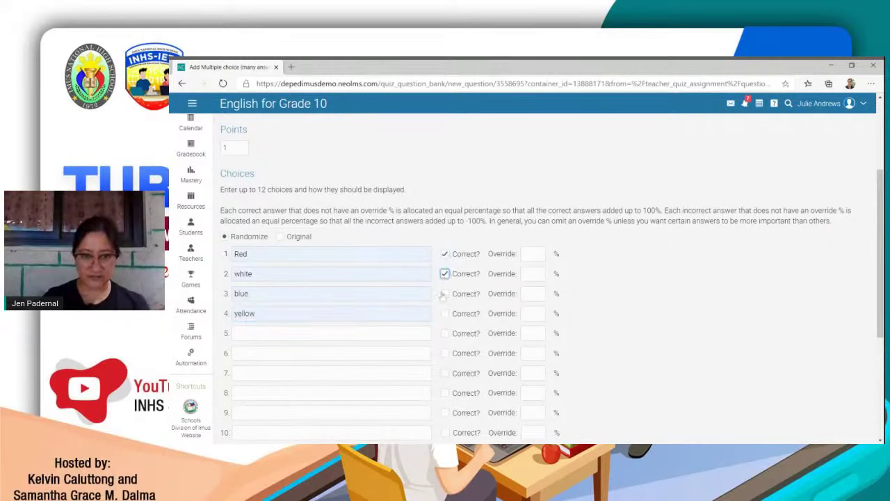
{"action": "left_click", "coordinate": [446, 293]}
{"action": "left_click", "coordinate": [445, 314]}
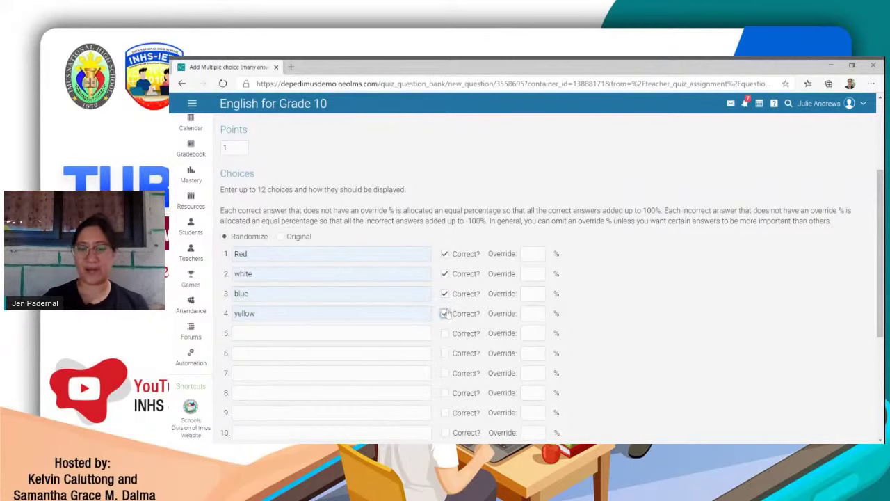
Add purple and orange as the fifth and sixth choices
{"action": "scroll", "coordinate": [448, 314], "scroll_direction": "down", "scroll_amount": 2}
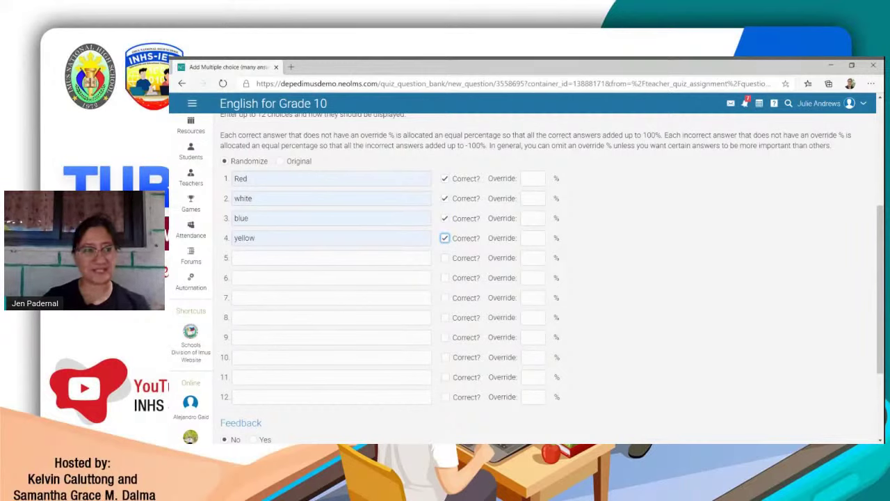
{"action": "left_click", "coordinate": [331, 257]}
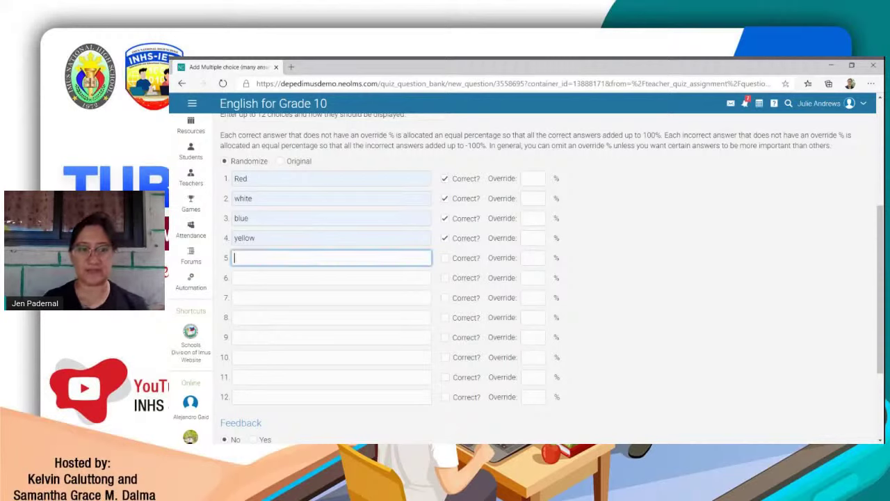
{"action": "type", "text": "purple"}
{"action": "left_click", "coordinate": [332, 277]}
{"action": "type", "text": "organ"}
{"action": "key", "text": "BackSpace"}
{"action": "key", "text": "BackSpace"}
{"action": "key", "text": "BackSpace"}
{"action": "type", "text": "ange"}
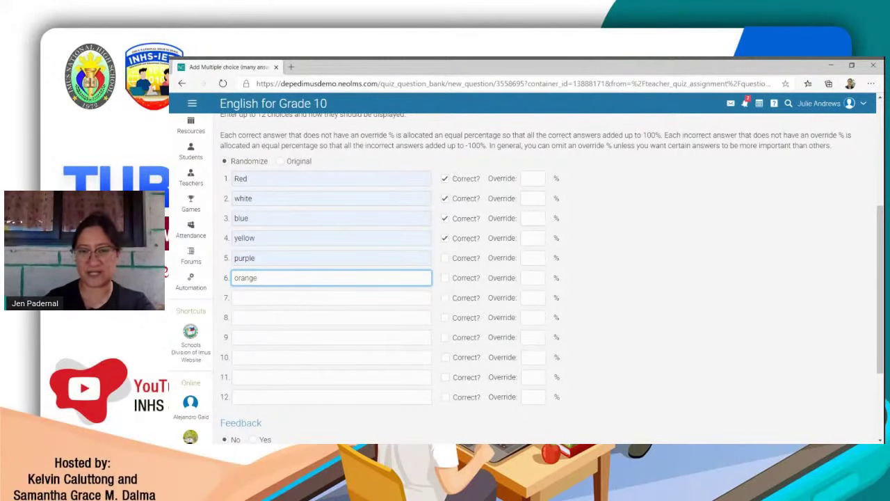
{"action": "scroll", "coordinate": [347, 257], "scroll_direction": "up", "scroll_amount": 3}
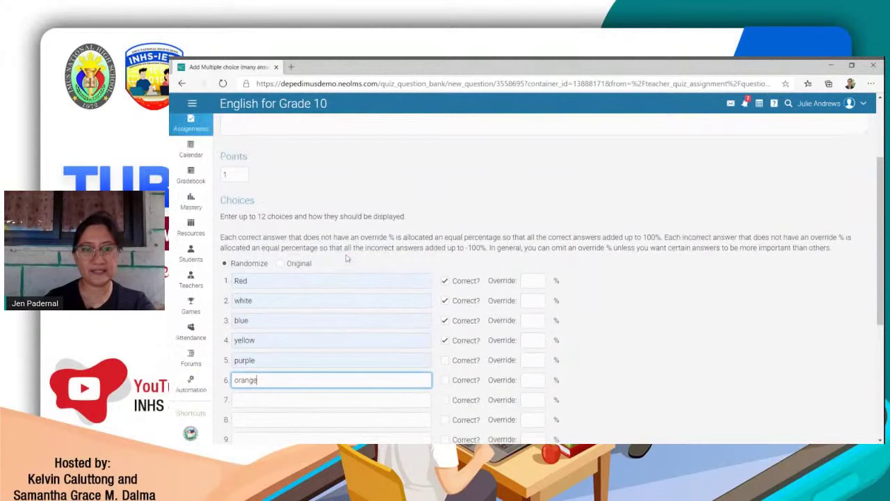
{"action": "scroll", "coordinate": [347, 258], "scroll_direction": "down", "scroll_amount": 1}
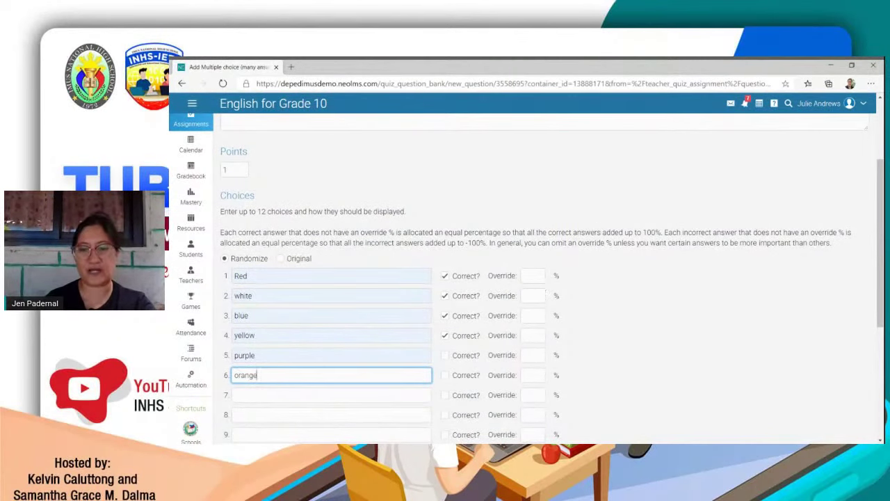
{"action": "left_click", "coordinate": [534, 276]}
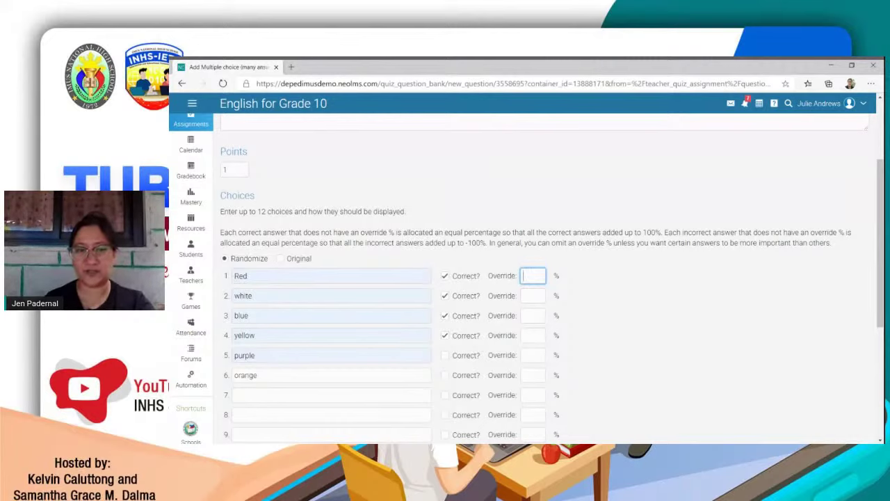
Set the question's point value to 4
{"action": "double_click", "coordinate": [224, 170]}
{"action": "type", "text": "1"}
{"action": "key", "text": "BackSpace"}
{"action": "type", "text": "4"}
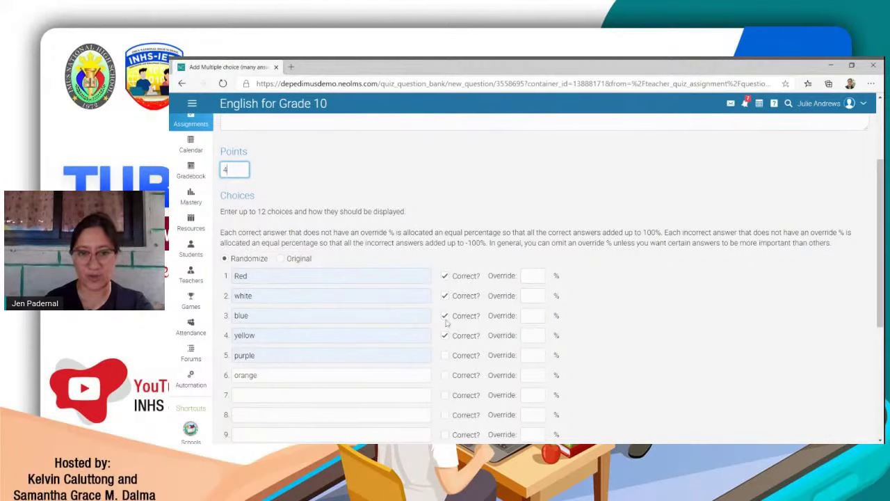
{"action": "key", "text": "ctrl+a"}
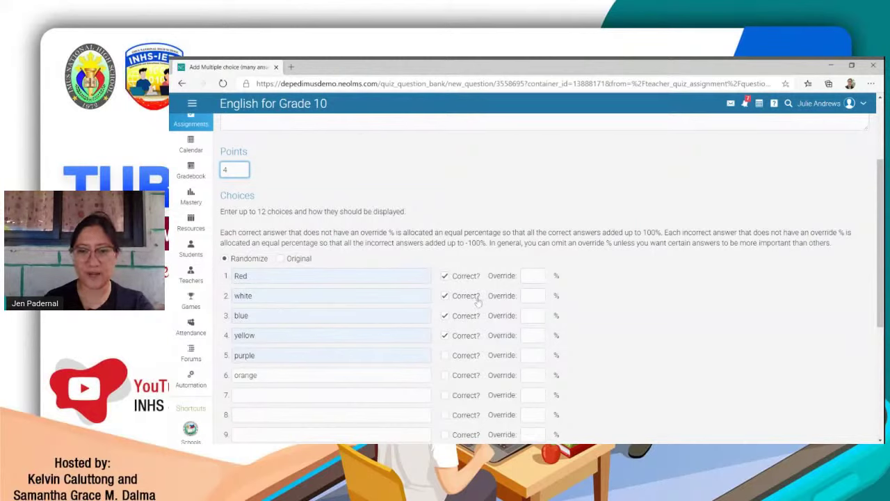
Enter override percentages 50, 20, 20 and 10 for Red, white, blue and yellow
{"action": "left_click", "coordinate": [530, 275]}
{"action": "type", "text": "50"}
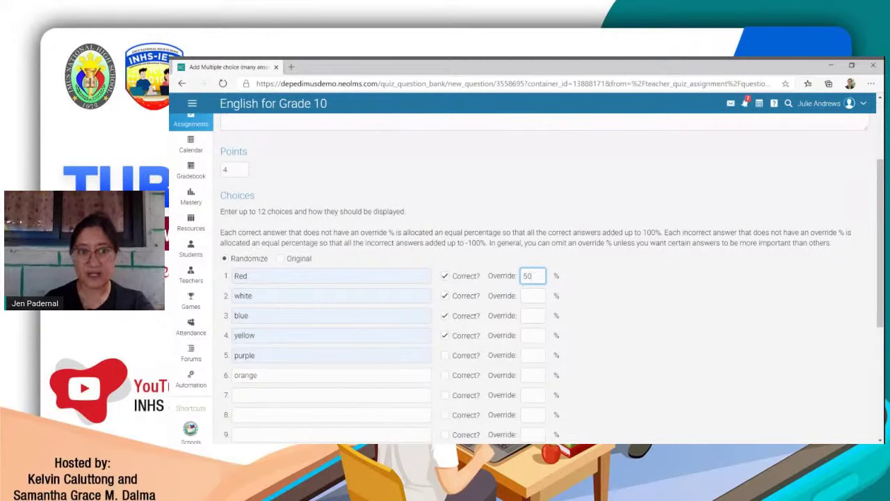
{"action": "double_click", "coordinate": [225, 171]}
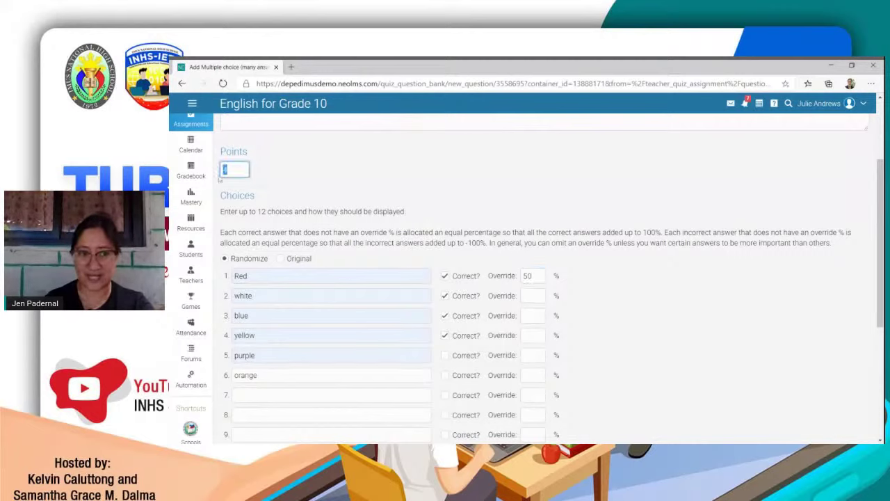
{"action": "type", "text": "4"}
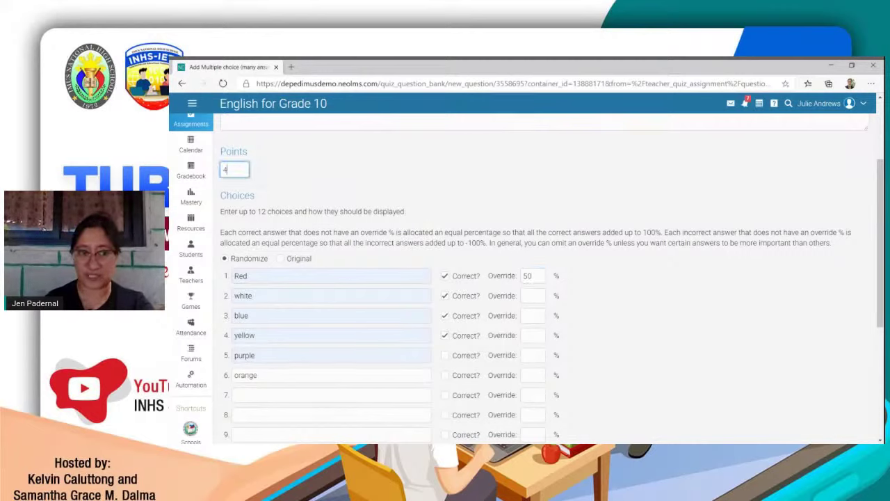
{"action": "left_click", "coordinate": [533, 296]}
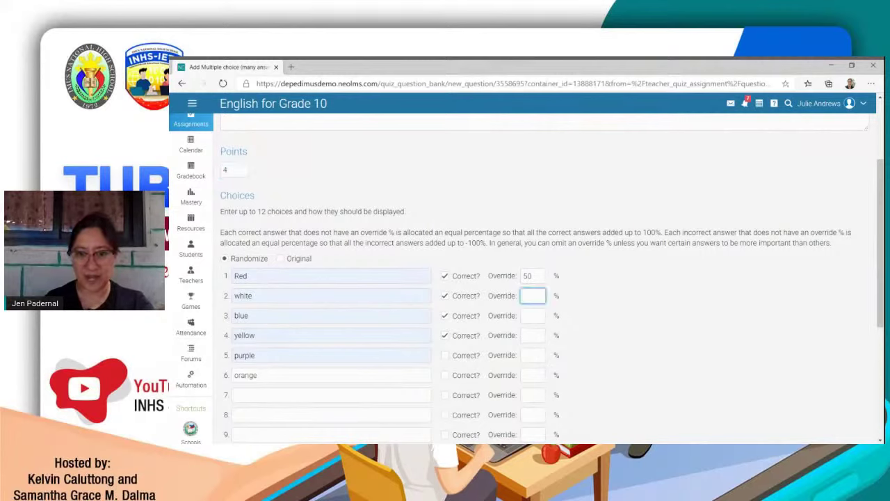
{"action": "type", "text": "20"}
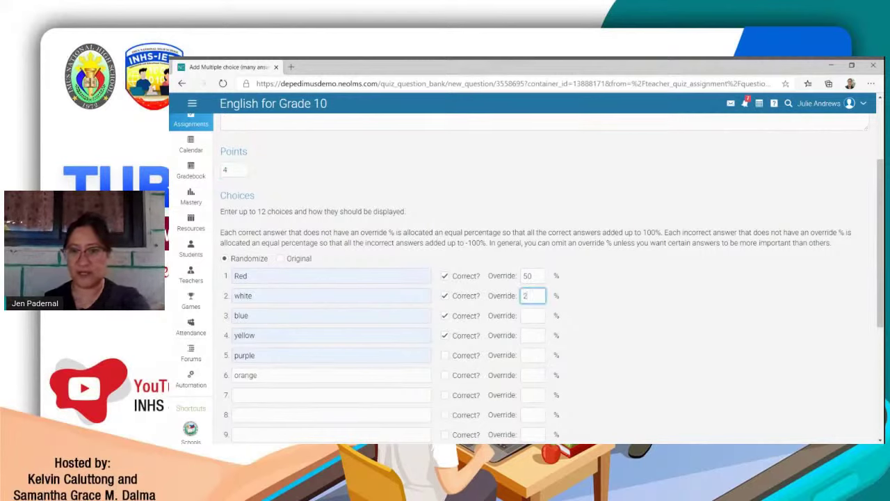
{"action": "left_click", "coordinate": [533, 315]}
{"action": "type", "text": "20"}
{"action": "left_click", "coordinate": [533, 335]}
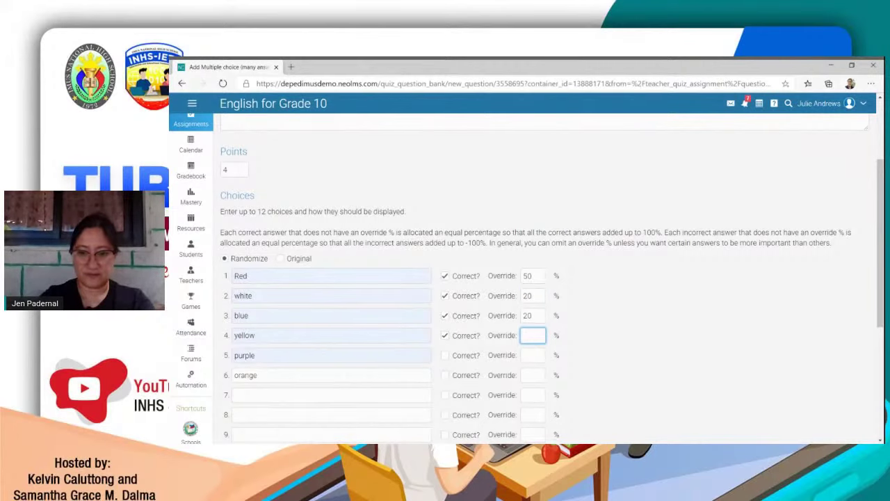
{"action": "type", "text": "10"}
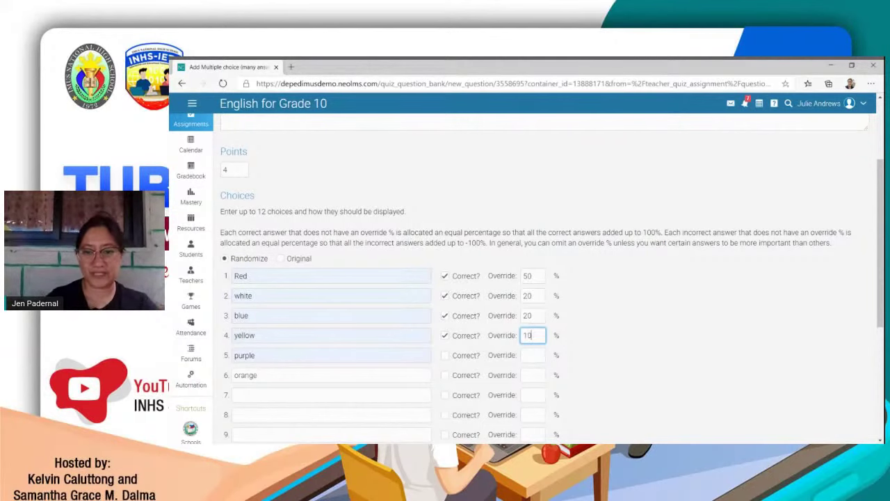
Clear the override percentages on all four correct choices, leaving them blank
{"action": "double_click", "coordinate": [529, 276]}
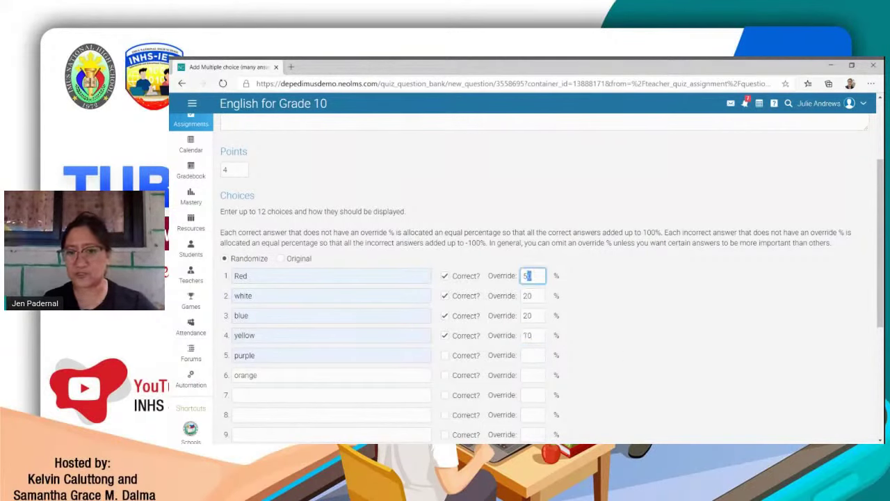
{"action": "key", "text": "BackSpace"}
{"action": "double_click", "coordinate": [528, 296]}
{"action": "key", "text": "BackSpace"}
{"action": "double_click", "coordinate": [529, 315]}
{"action": "key", "text": "BackSpace"}
{"action": "double_click", "coordinate": [529, 335]}
{"action": "key", "text": "BackSpace"}
{"action": "left_click", "coordinate": [641, 323]}
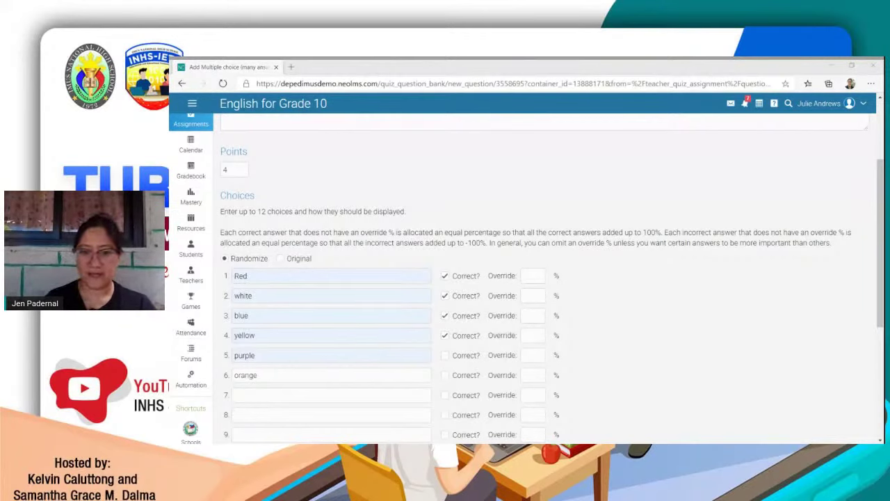
{"action": "key", "text": "alt+Tab"}
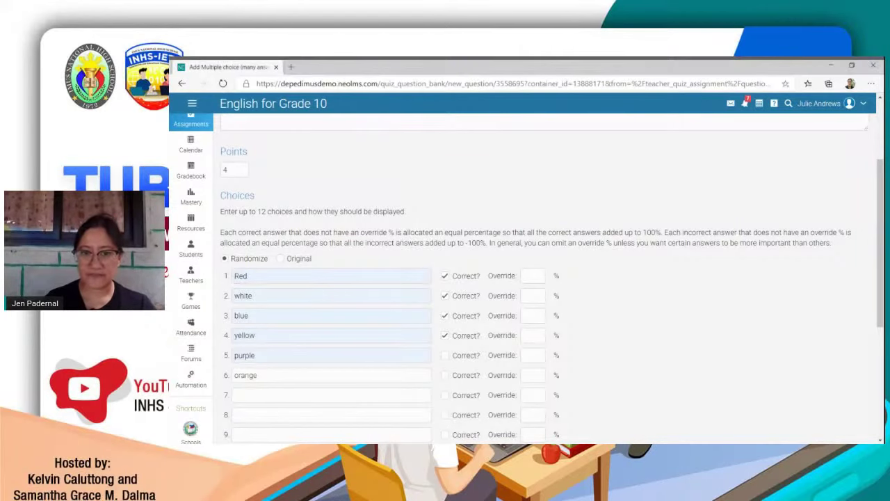
Save the flag colours question and start a Fill in the blanks question
{"action": "scroll", "coordinate": [638, 326], "scroll_direction": "up", "scroll_amount": 3}
{"action": "scroll", "coordinate": [639, 326], "scroll_direction": "down", "scroll_amount": 2}
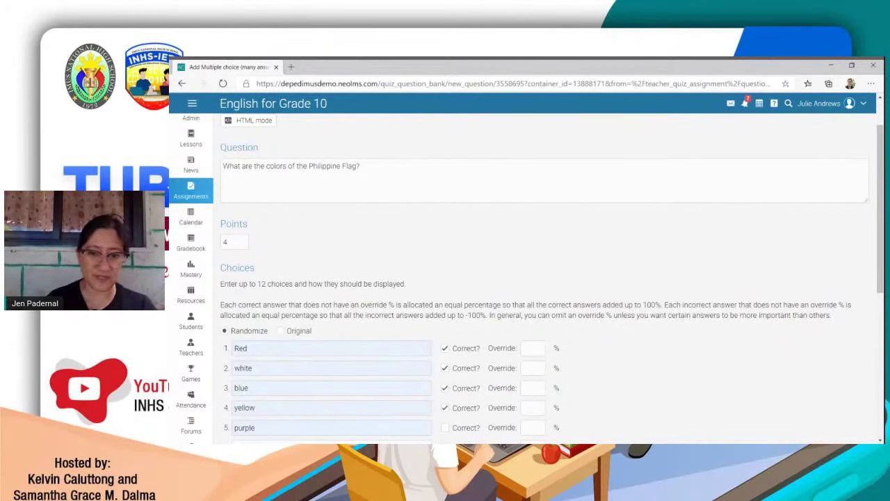
{"action": "scroll", "coordinate": [527, 279], "scroll_direction": "down", "scroll_amount": 1}
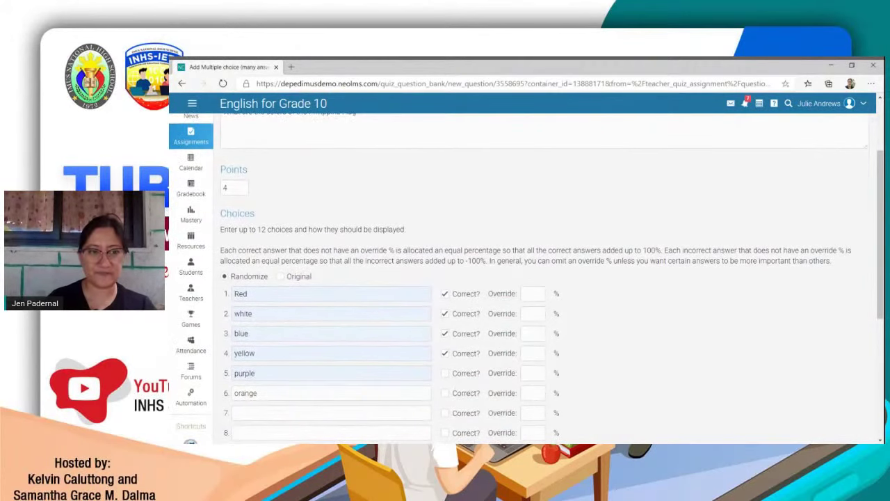
{"action": "scroll", "coordinate": [527, 278], "scroll_direction": "down", "scroll_amount": 3}
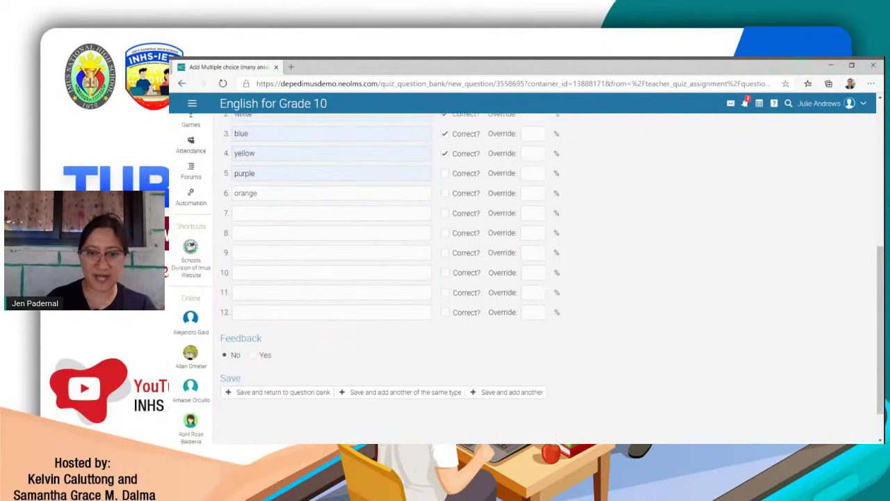
{"action": "scroll", "coordinate": [527, 278], "scroll_direction": "down", "scroll_amount": 1}
{"action": "left_click", "coordinate": [493, 344]}
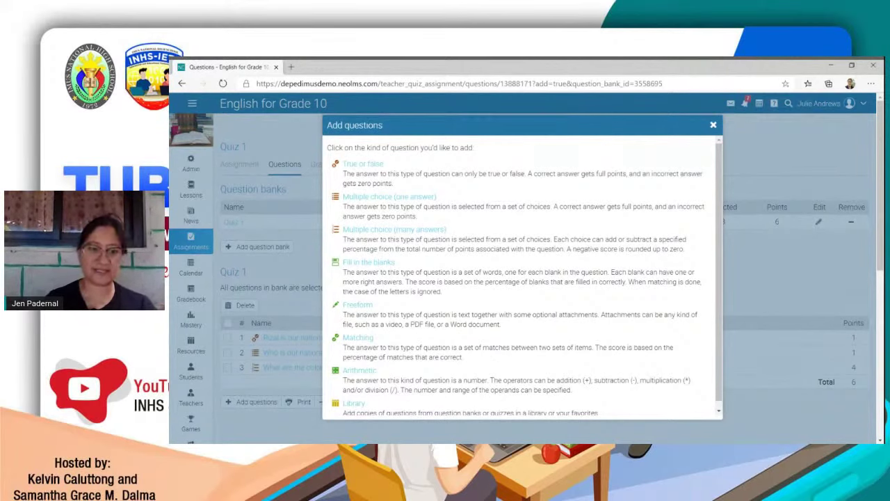
{"action": "left_click", "coordinate": [369, 262]}
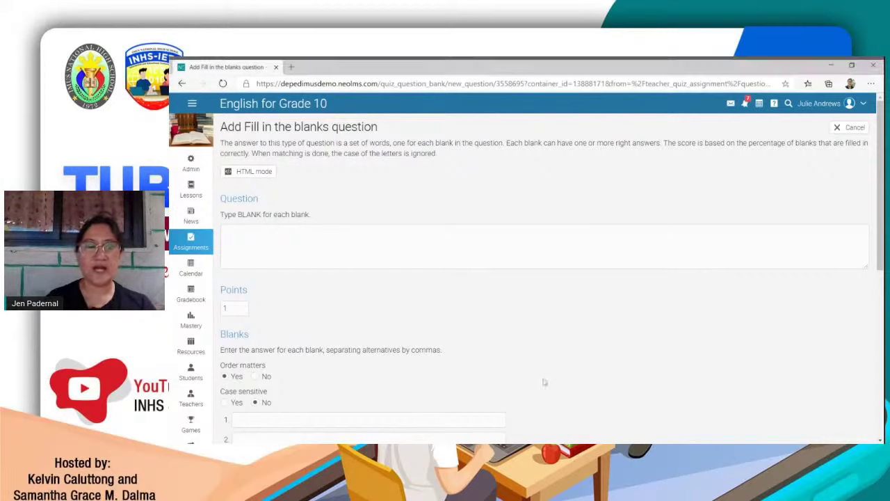
Type the question 'Love is BLANK and BLANK is blind', fixing typos along the way
{"action": "left_click", "coordinate": [225, 241]}
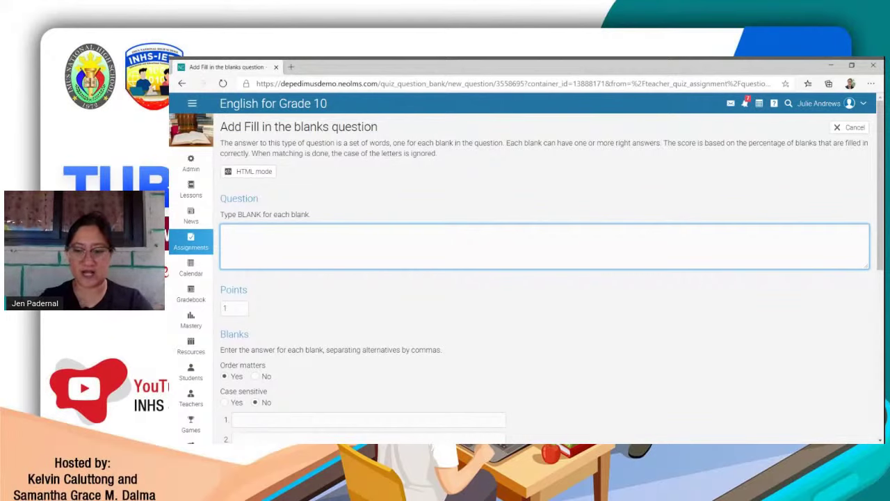
{"action": "type", "text": "______________"}
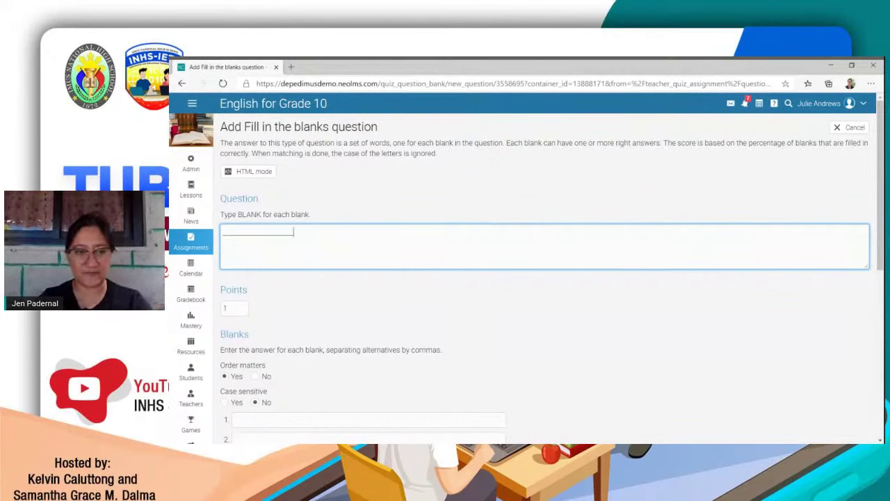
{"action": "key", "text": "BackSpace"}
{"action": "key", "text": "BackSpace"}
{"action": "key", "text": "BackSpace"}
{"action": "key", "text": "BackSpace"}
{"action": "key", "text": "BackSpace"}
{"action": "key", "text": "BackSpace"}
{"action": "key", "text": "BackSpace"}
{"action": "key", "text": "BackSpace"}
{"action": "key", "text": "BackSpace"}
{"action": "key", "text": "BackSpace"}
{"action": "key", "text": "BackSpace"}
{"action": "key", "text": "BackSpace"}
{"action": "key", "text": "BackSpace"}
{"action": "key", "text": "BackSpace"}
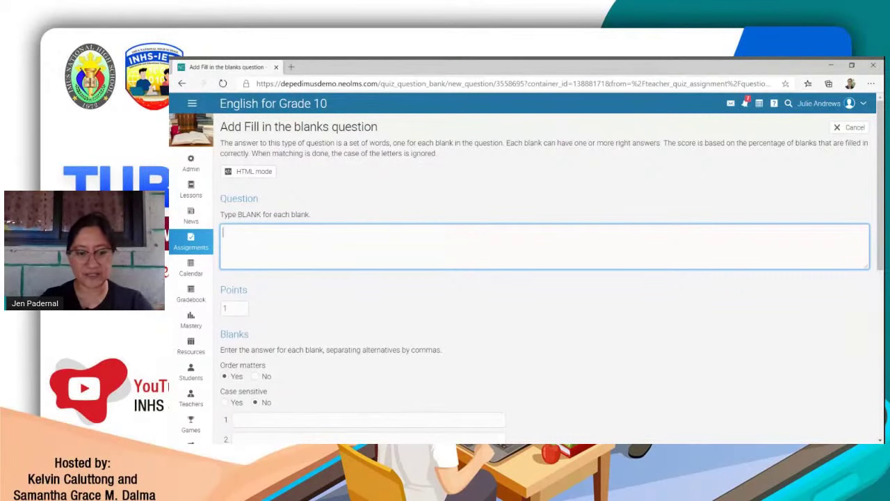
{"action": "type", "text": "BLANK"}
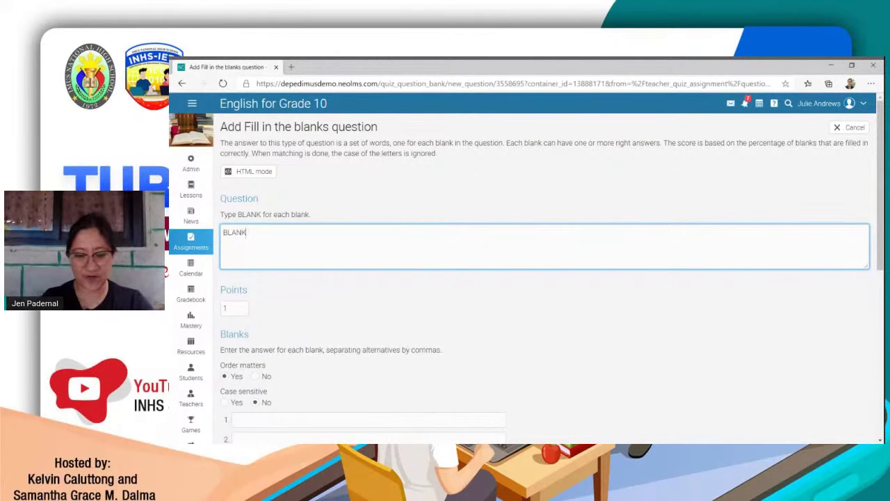
{"action": "key", "text": "BackSpace"}
{"action": "key", "text": "BackSpace"}
{"action": "key", "text": "BackSpace"}
{"action": "key", "text": "BackSpace"}
{"action": "key", "text": "BackSpace"}
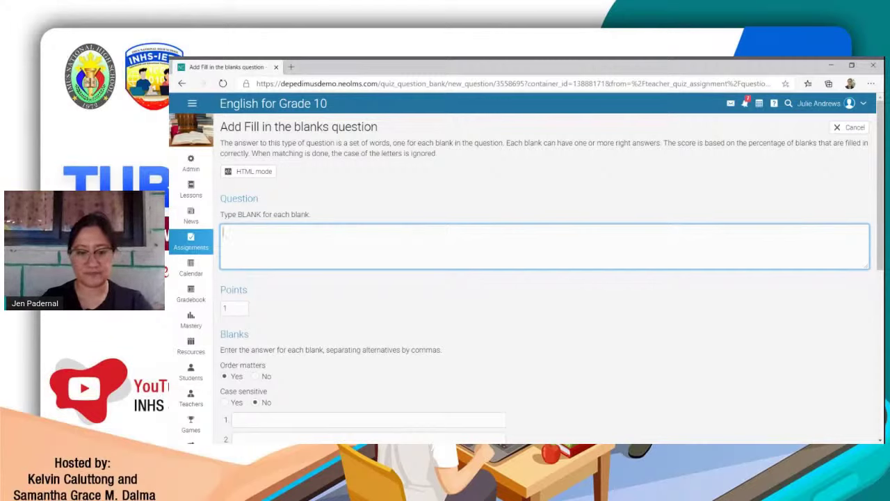
{"action": "type", "text": "LOve is BLNA"}
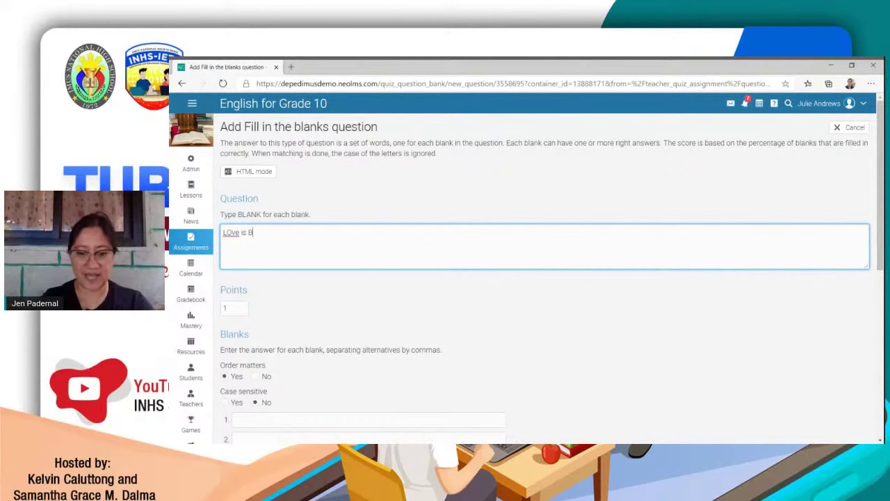
{"action": "key", "text": "BackSpace"}
{"action": "key", "text": "BackSpace"}
{"action": "key", "text": "BackSpace"}
{"action": "type", "text": "LANK"}
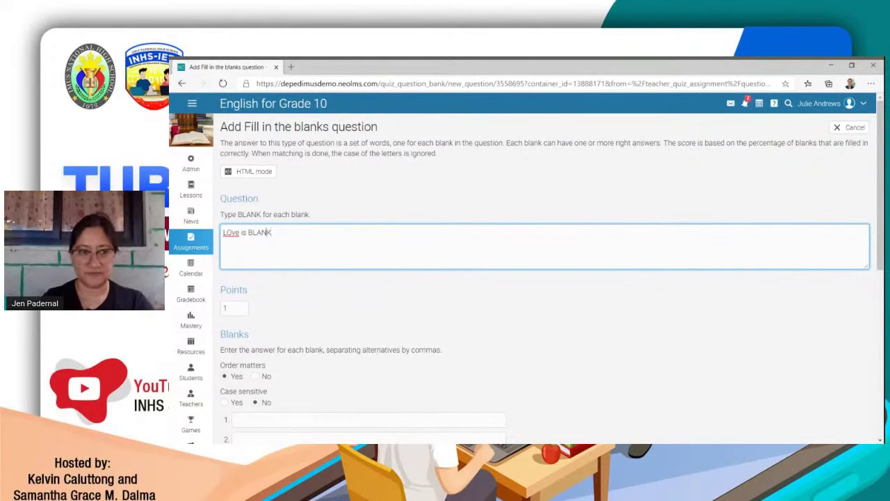
{"action": "left_click_drag", "start_coordinate": [232, 232], "coordinate": [226, 232]}
{"action": "left_click", "coordinate": [226, 232]}
{"action": "key", "text": "Delete"}
{"action": "type", "text": "o"}
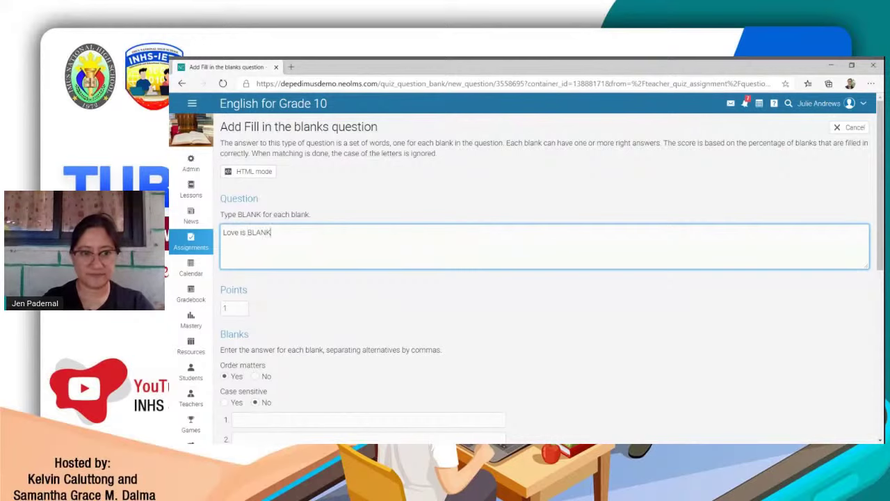
{"action": "type", "text": " and"}
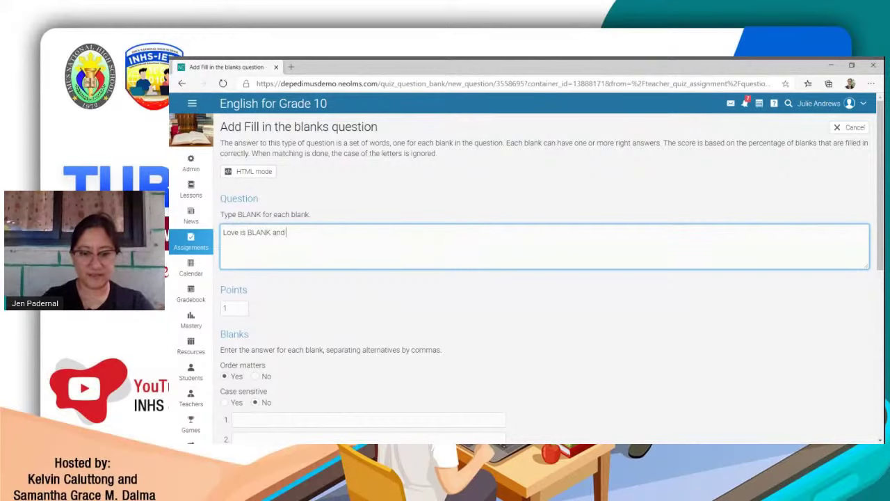
{"action": "type", "text": " BAN"}
{"action": "key", "text": "BackSpace"}
{"action": "key", "text": "BackSpace"}
{"action": "type", "text": "LANK "}
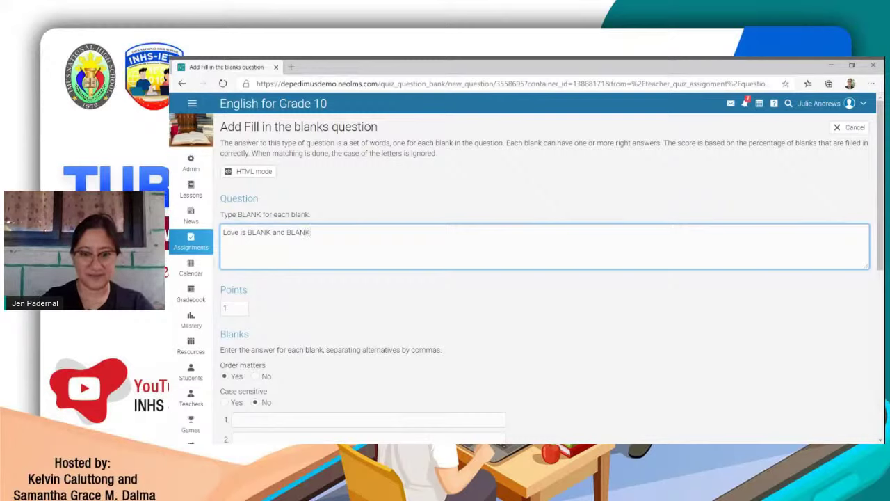
{"action": "type", "text": "is bl"}
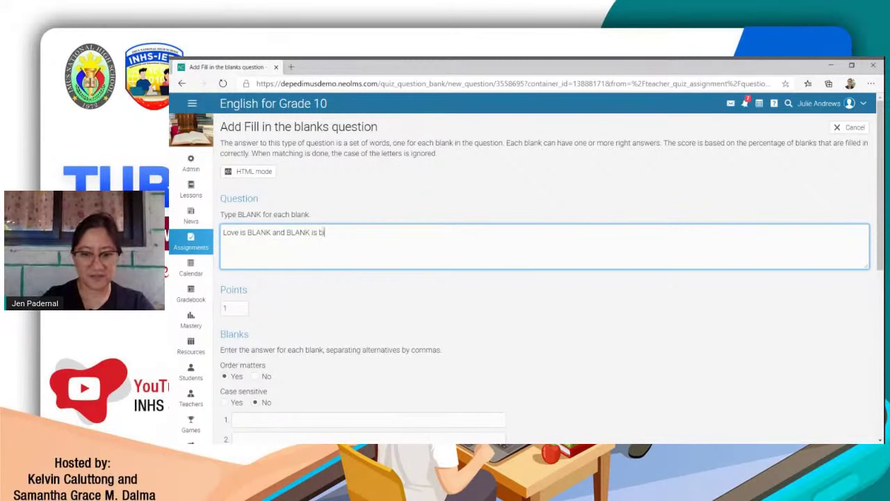
{"action": "type", "text": "ind"}
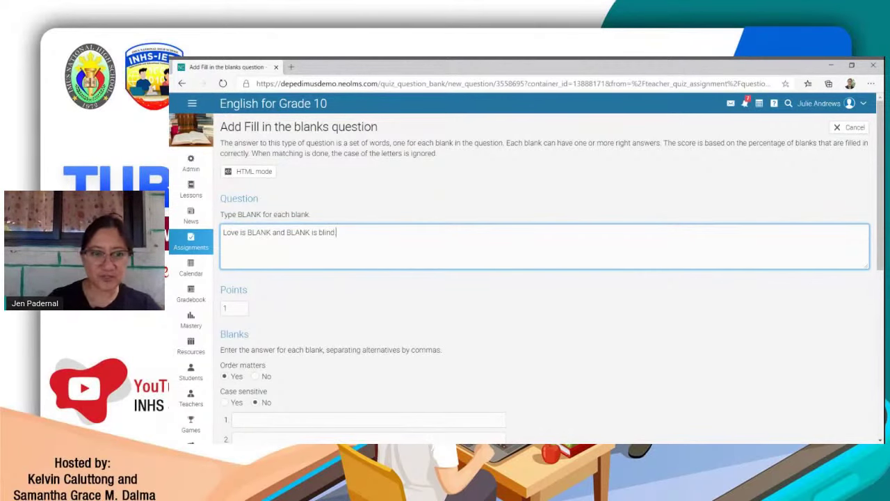
Check the two BLANK gaps and their answer fields, leaving the answers empty
{"action": "scroll", "coordinate": [545, 272], "scroll_direction": "down", "scroll_amount": 1}
{"action": "left_click_drag", "start_coordinate": [248, 167], "coordinate": [314, 167]}
{"action": "left_click_drag", "start_coordinate": [256, 168], "coordinate": [267, 168]}
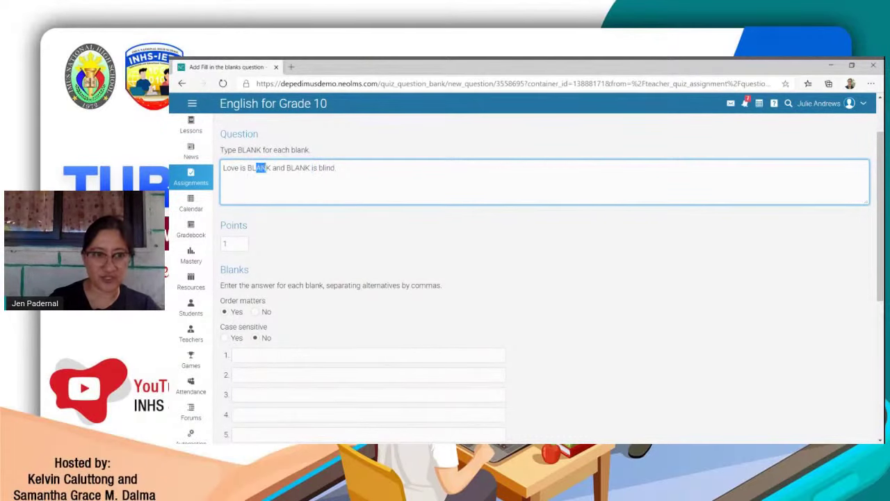
{"action": "left_click", "coordinate": [268, 168]}
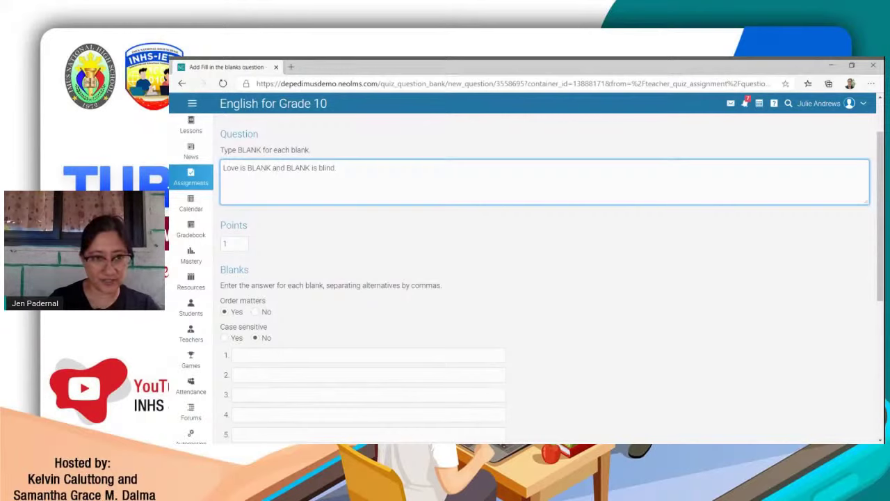
{"action": "scroll", "coordinate": [543, 279], "scroll_direction": "down", "scroll_amount": 1}
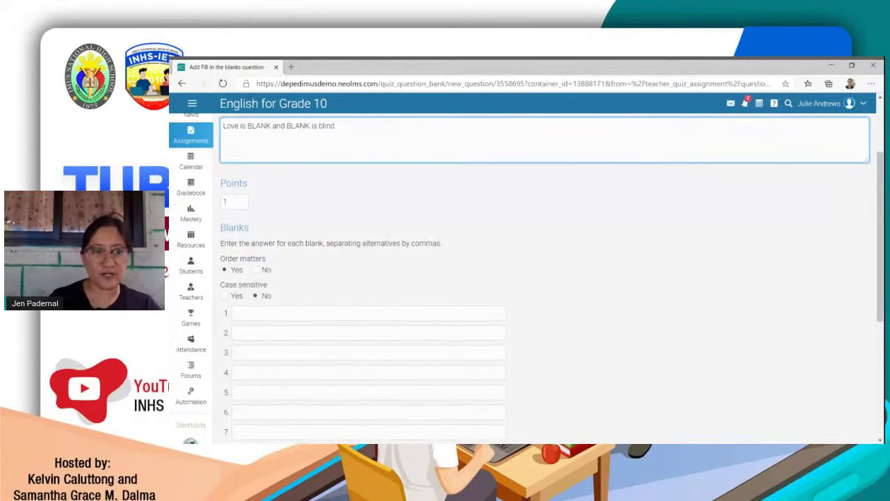
{"action": "left_click", "coordinate": [368, 313]}
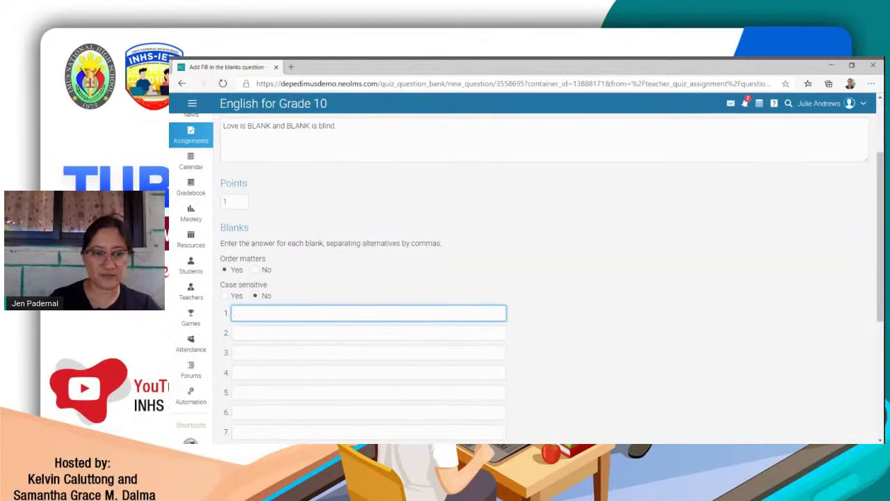
{"action": "left_click", "coordinate": [368, 333]}
{"action": "left_click", "coordinate": [369, 313]}
{"action": "left_click", "coordinate": [334, 277]}
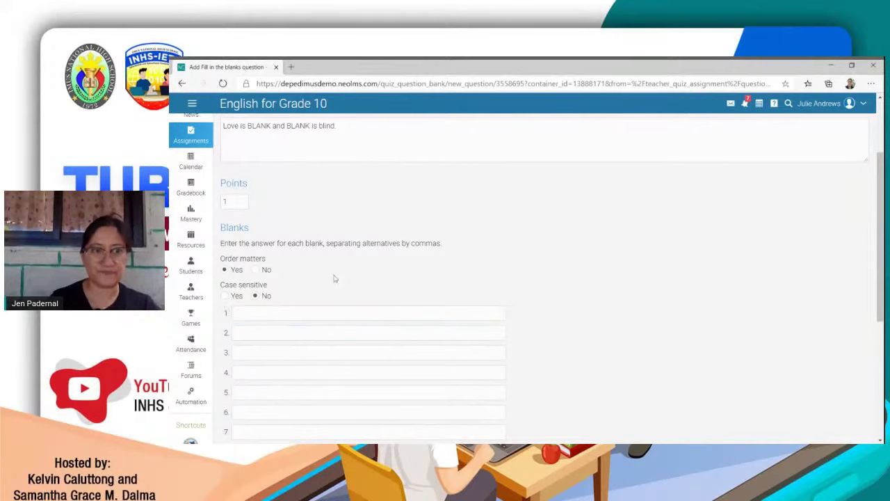
{"action": "left_click_drag", "start_coordinate": [222, 126], "coordinate": [268, 126]}
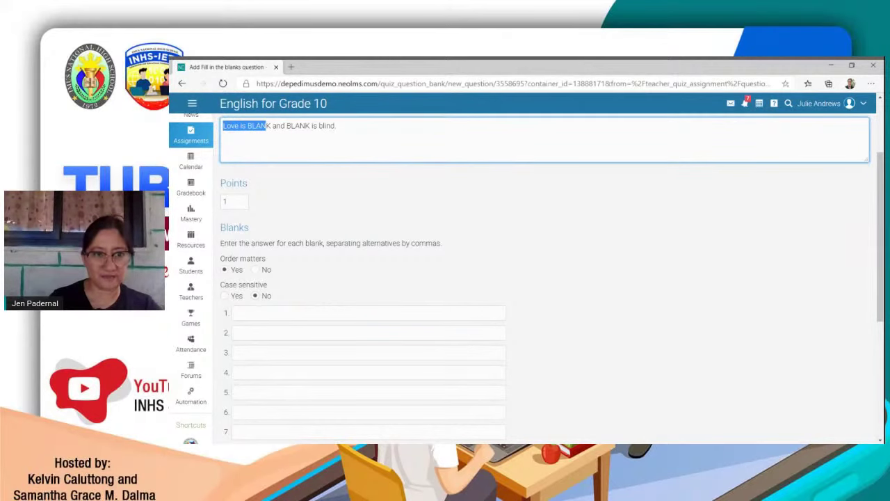